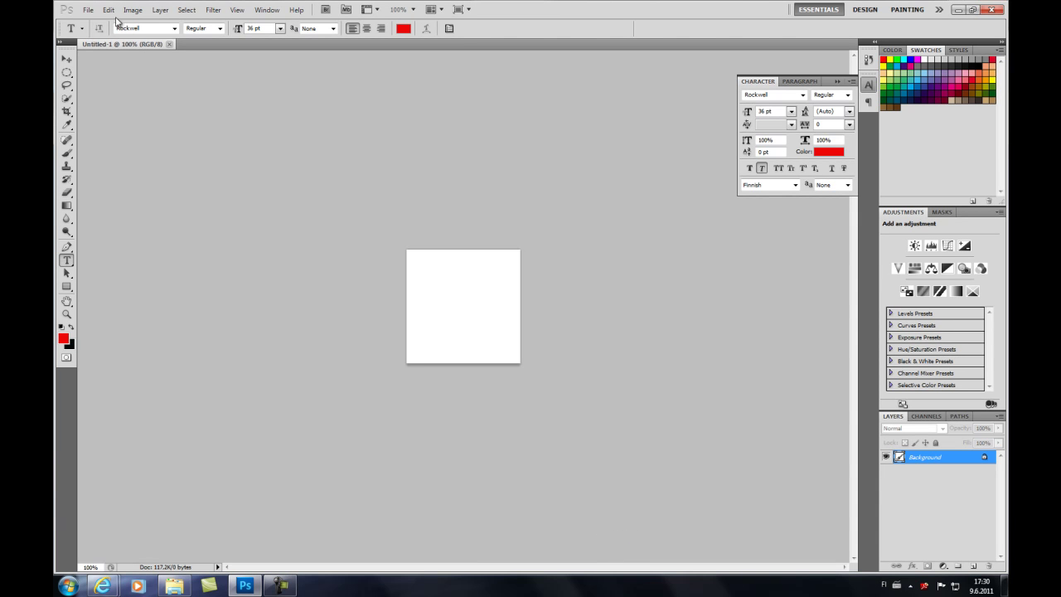
Bring up the Blue Neon picture in Internet Explorer, then Edit > Paste it into Untitled-1 as Layer 1.
click(88, 10)
click(89, 10)
click(91, 10)
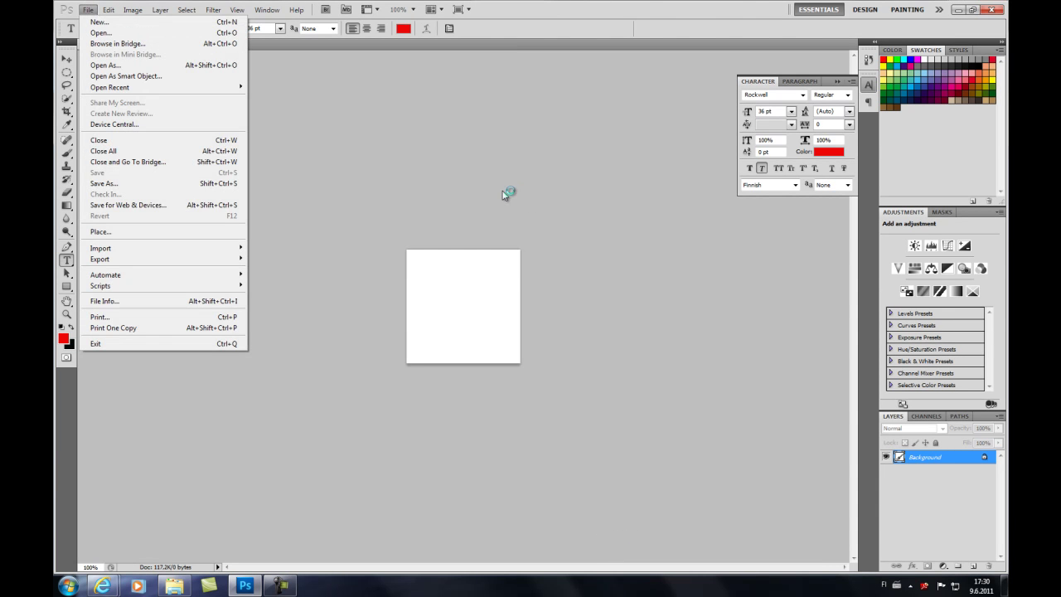
click(109, 10)
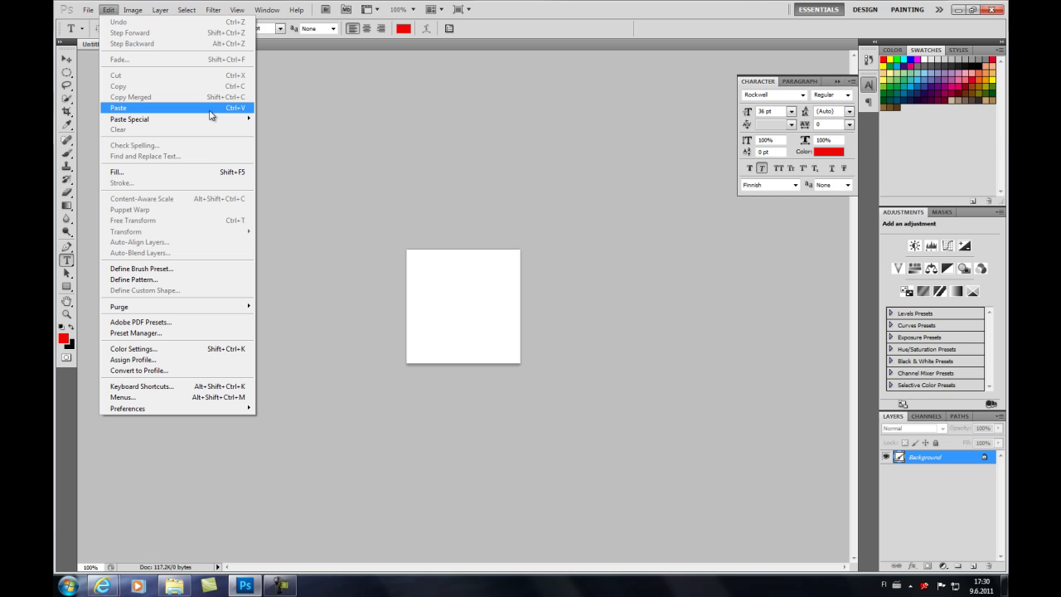
click(102, 585)
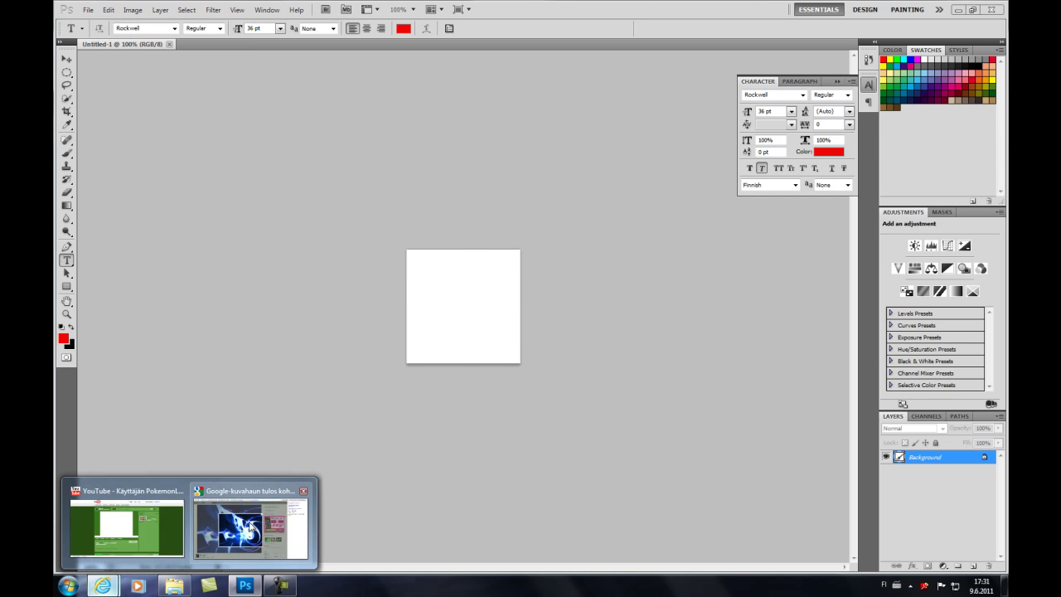
click(248, 528)
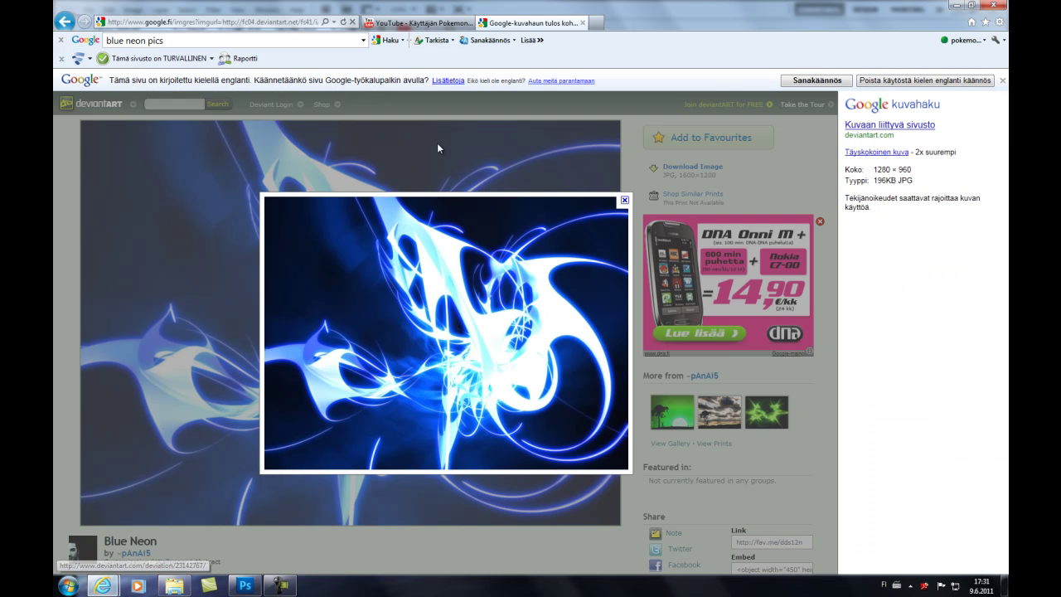
click(954, 5)
click(108, 9)
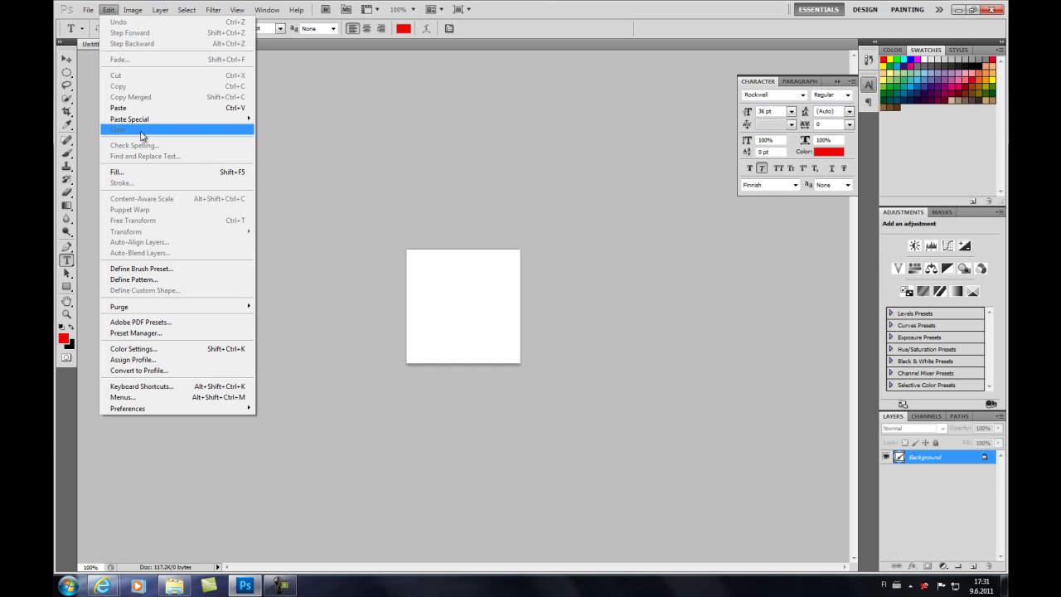
click(163, 109)
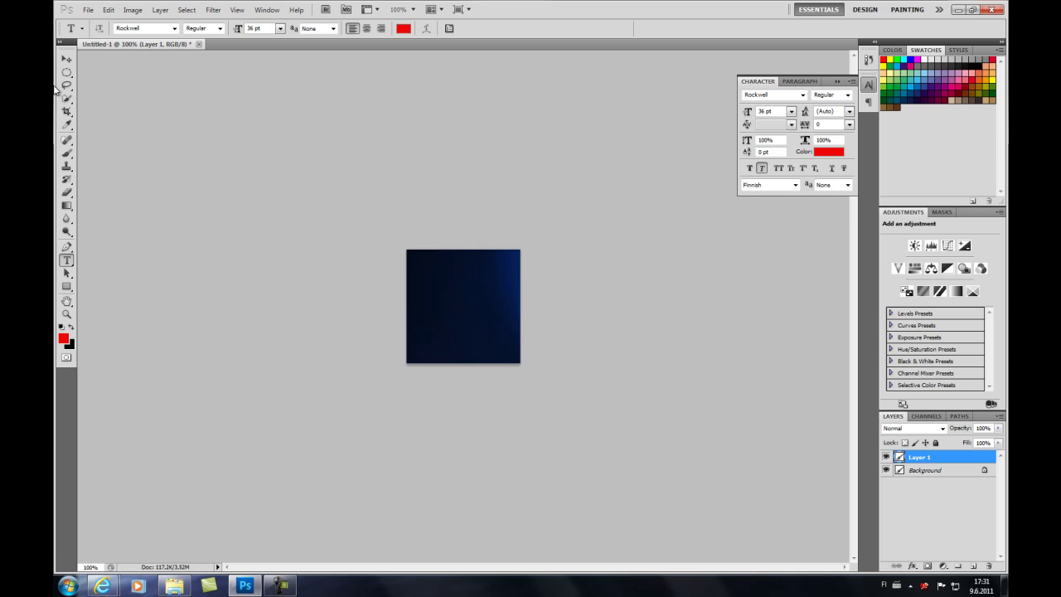
With the Move tool, shift Layer 1 so the bright white-and-blue neon swirls fill the canvas.
click(66, 58)
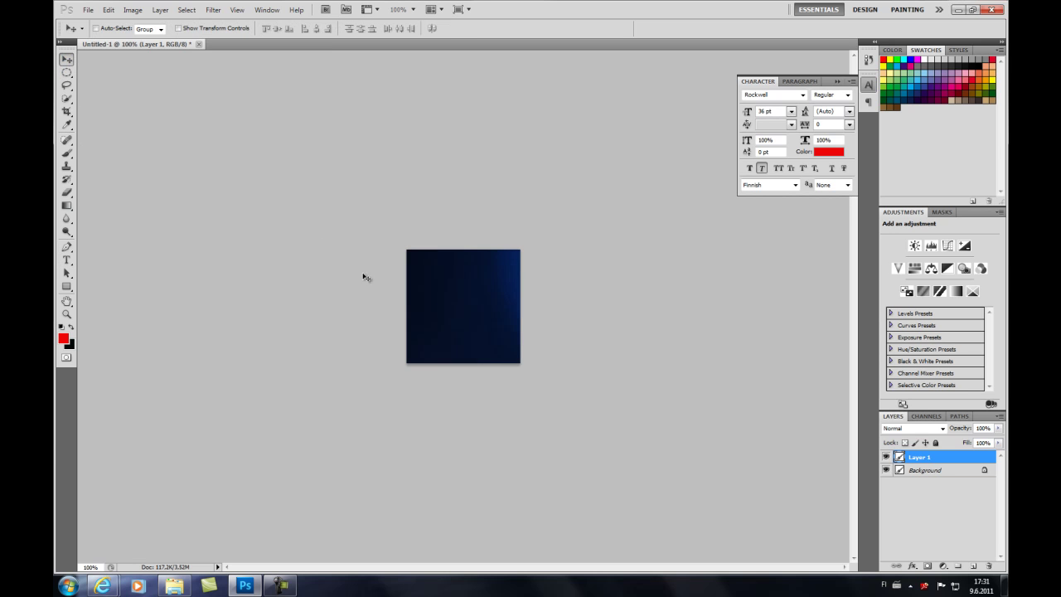
mouse_move(460, 298)
mouse_down()
mouse_move(301, 220)
mouse_move(184, 194)
mouse_move(258, 276)
mouse_move(364, 278)
mouse_move(287, 244)
mouse_move(427, 216)
mouse_move(331, 222)
mouse_move(395, 227)
mouse_move(163, 230)
mouse_move(161, 241)
mouse_move(208, 248)
mouse_move(239, 237)
mouse_move(372, 268)
mouse_move(58, 261)
mouse_move(327, 256)
mouse_move(315, 246)
mouse_move(229, 270)
mouse_move(474, 309)
mouse_up()
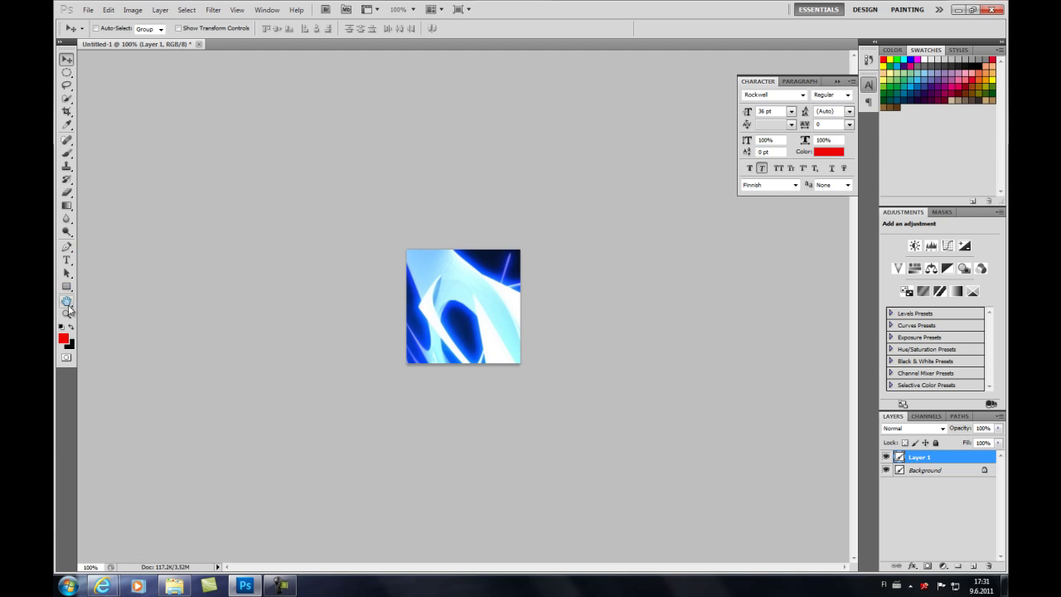
Fill Layer 1 with a top-to-bottom red-to-black gradient using the Gradient tool.
click(66, 206)
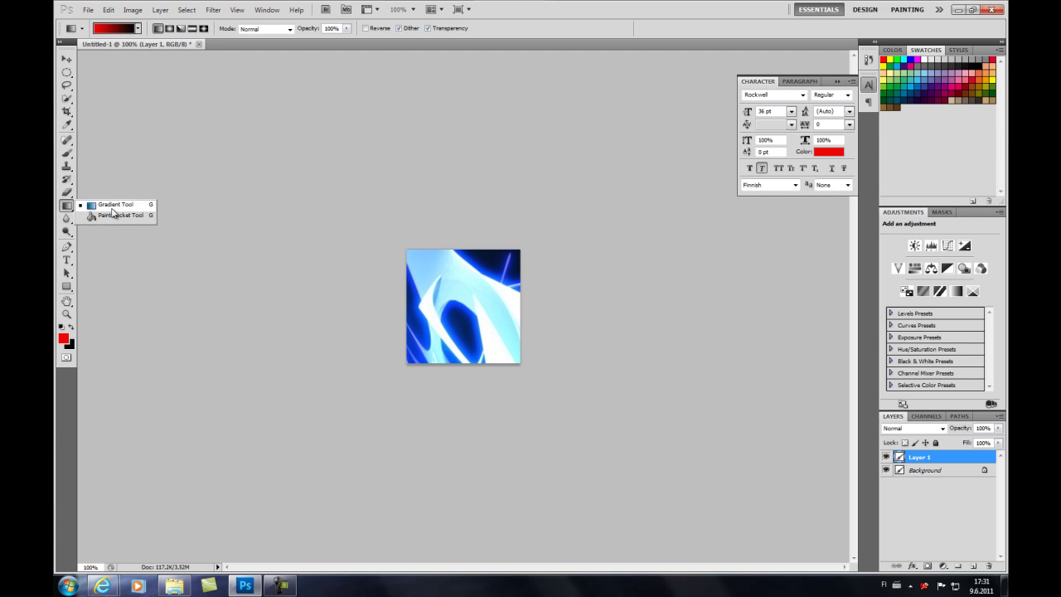
click(102, 205)
drag(468, 293, 465, 348)
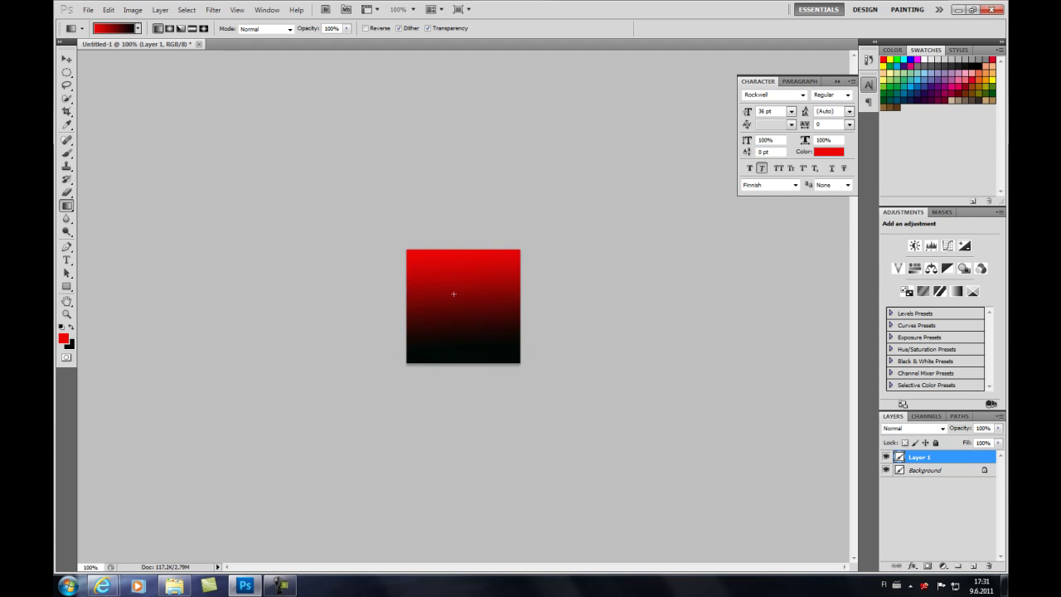
Open Layer 1's layer styles and try drop shadow, inner shadow and satin effects.
double_click(934, 458)
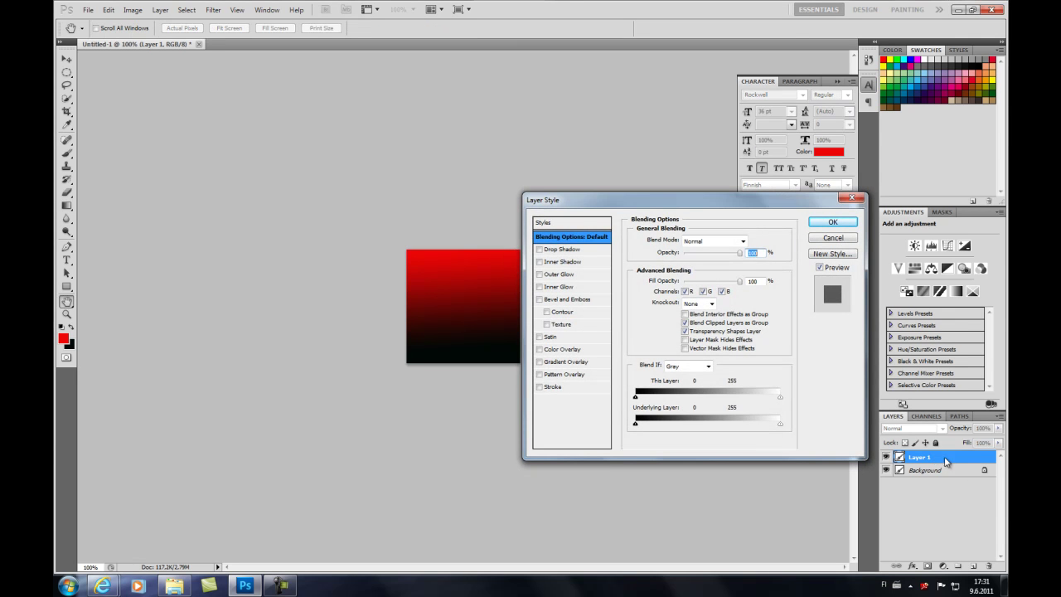
click(539, 249)
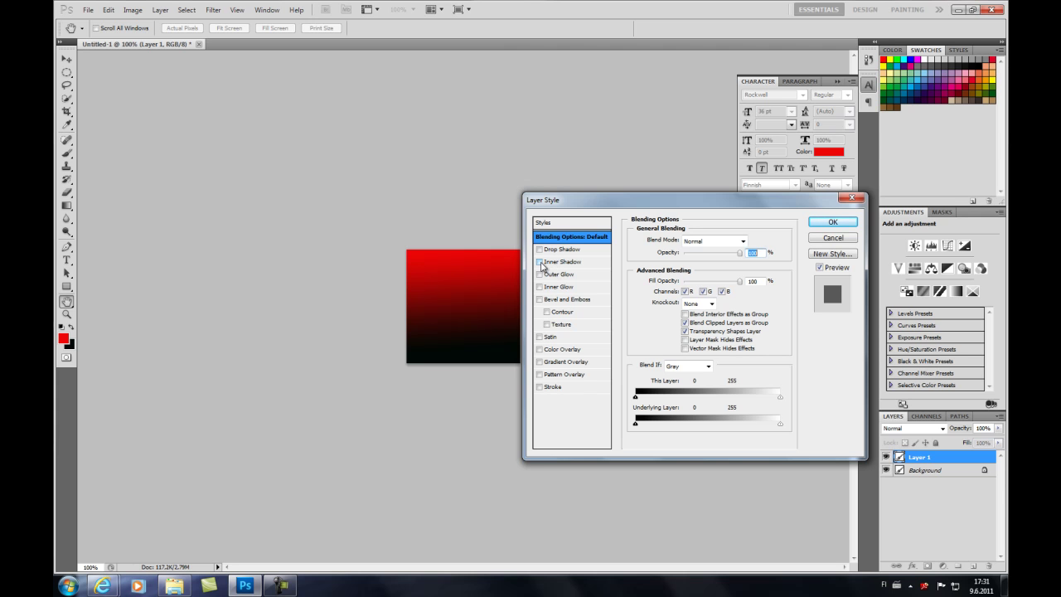
click(541, 262)
click(564, 263)
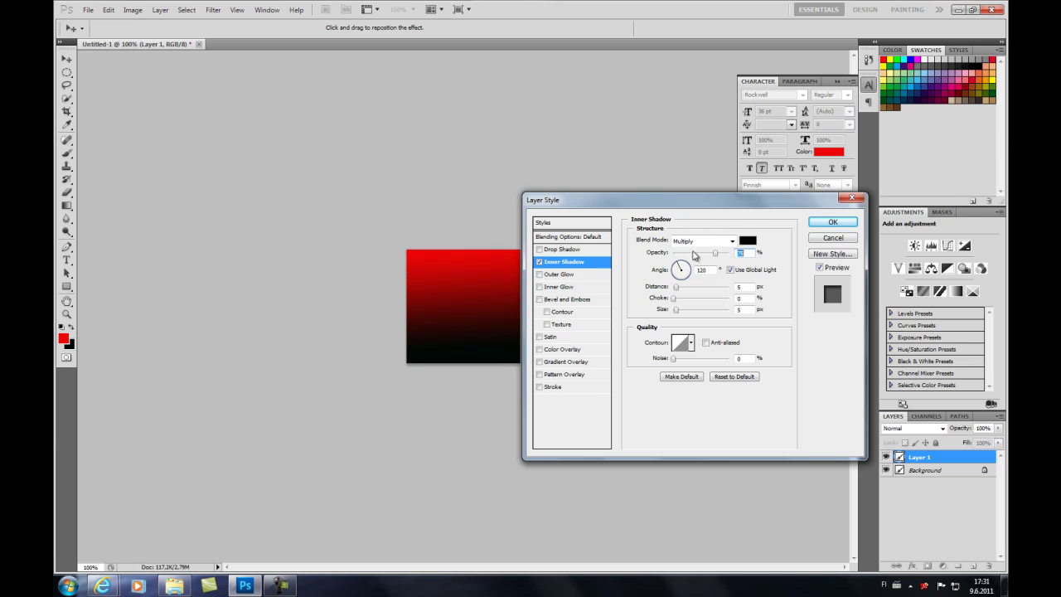
click(541, 261)
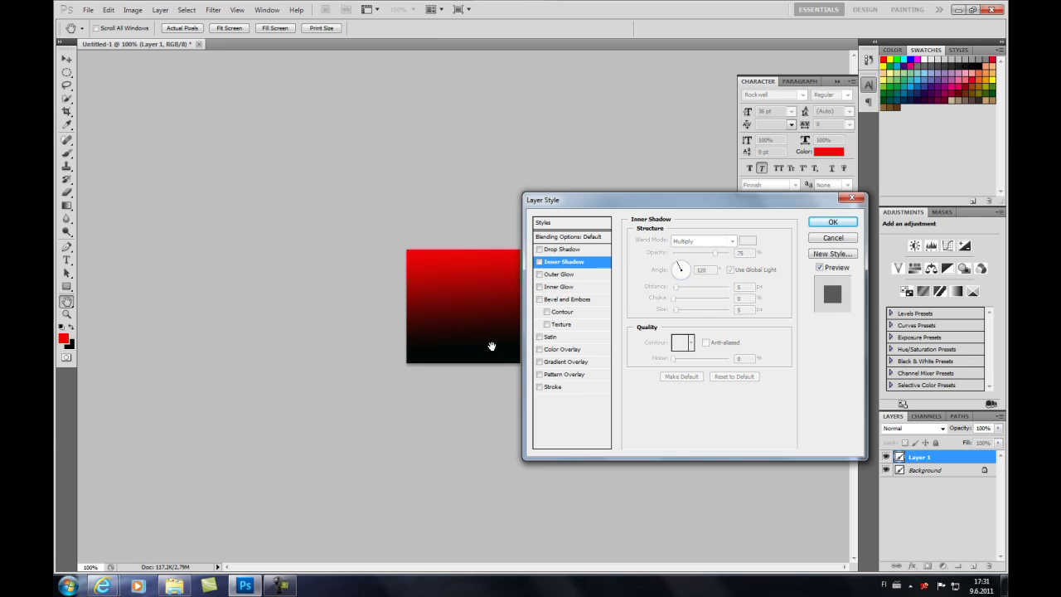
click(543, 338)
click(543, 338)
Give the bevel and emboss a bumpy texture without contour, leaving pattern and colour overlays off.
click(549, 312)
click(547, 324)
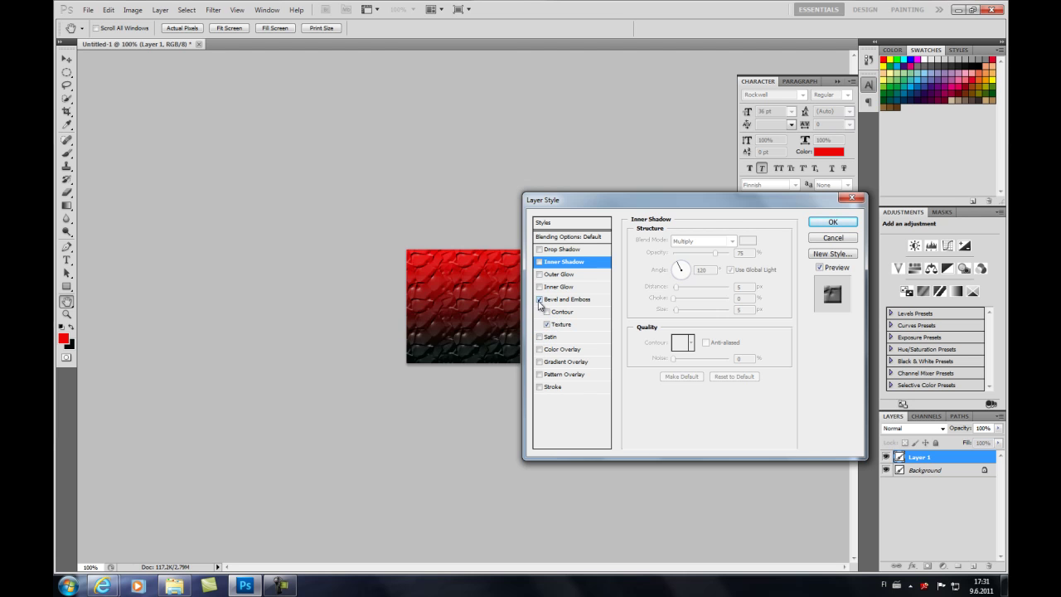
click(540, 300)
click(540, 300)
click(539, 375)
click(539, 375)
click(540, 351)
click(540, 350)
click(541, 351)
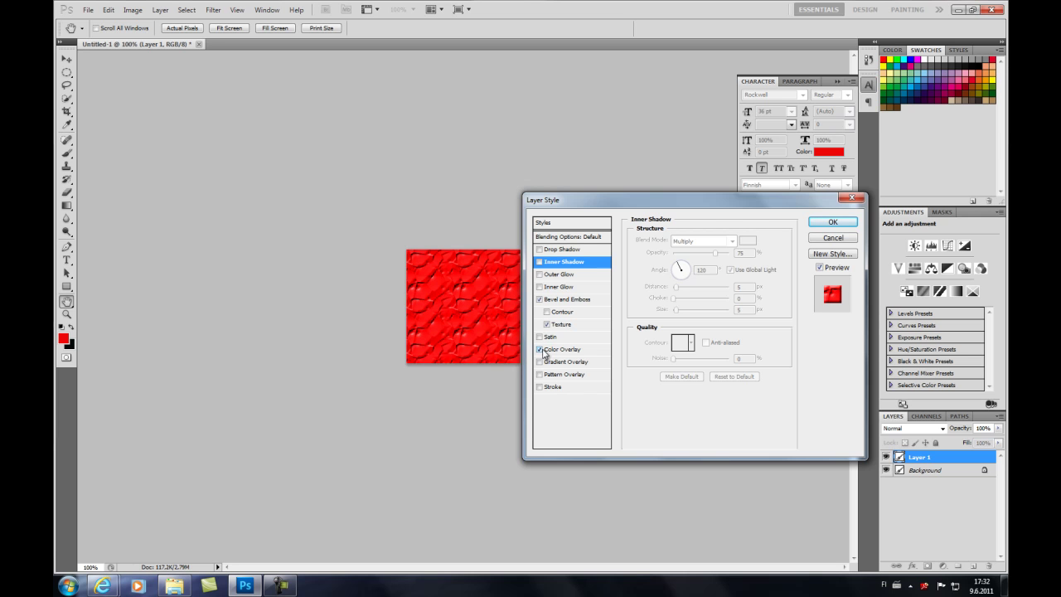
click(540, 351)
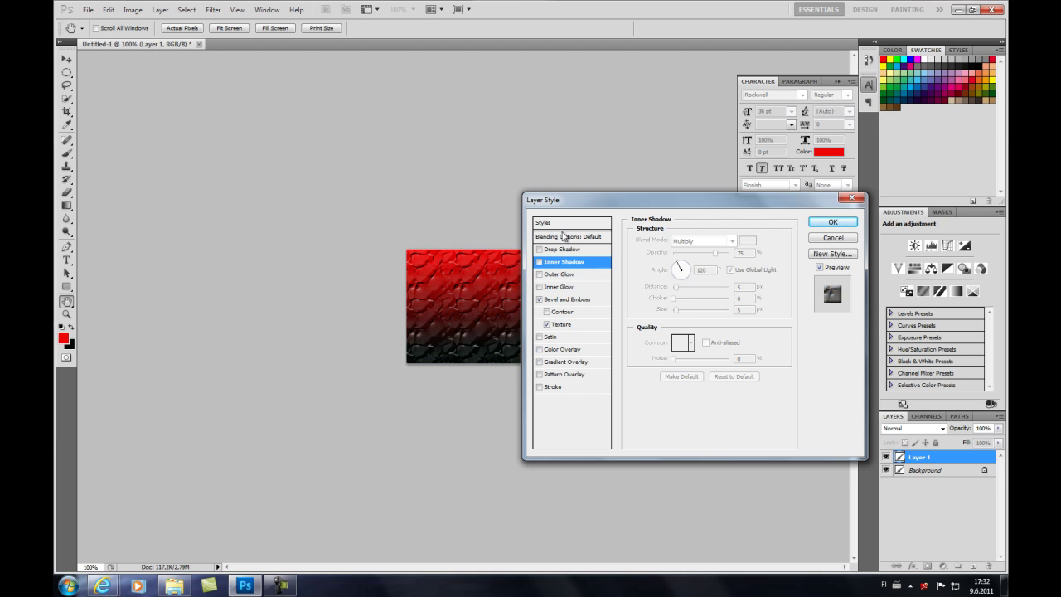
Enable Inner Glow and Outer Glow with spread 0, then apply the layer styles.
click(550, 274)
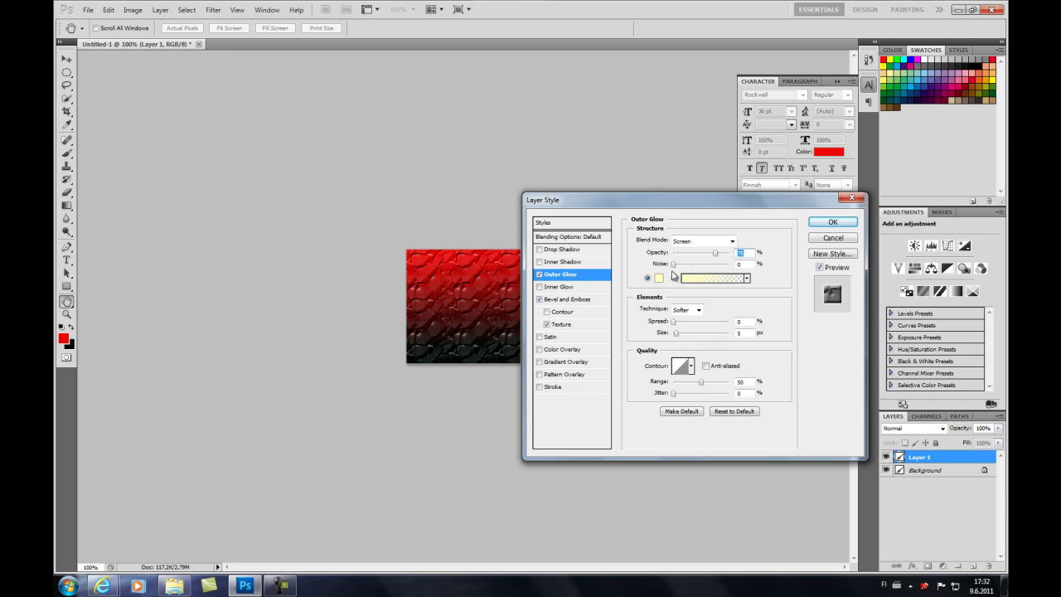
click(540, 275)
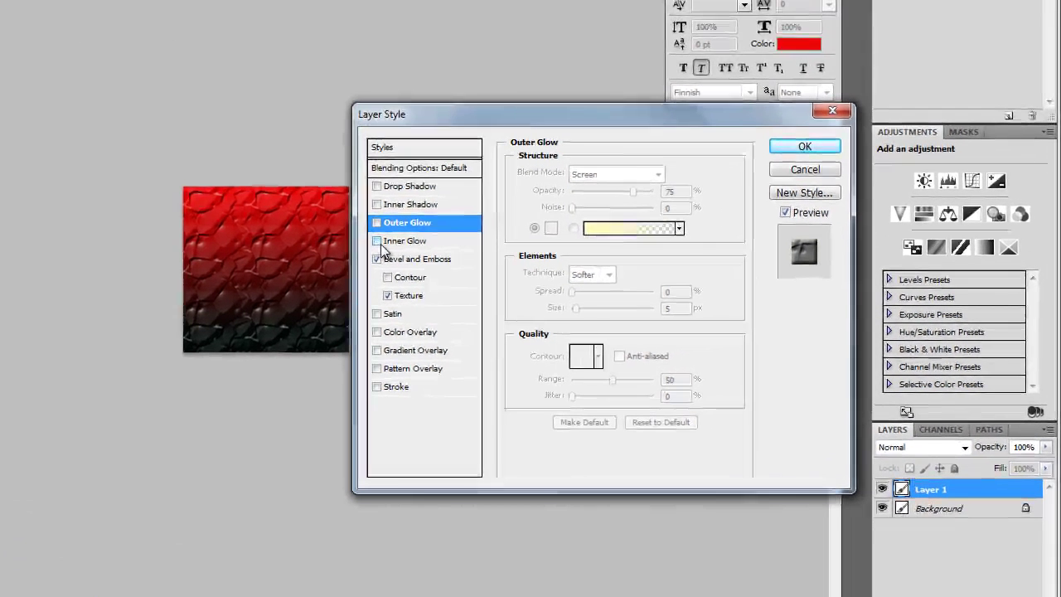
click(540, 287)
click(376, 240)
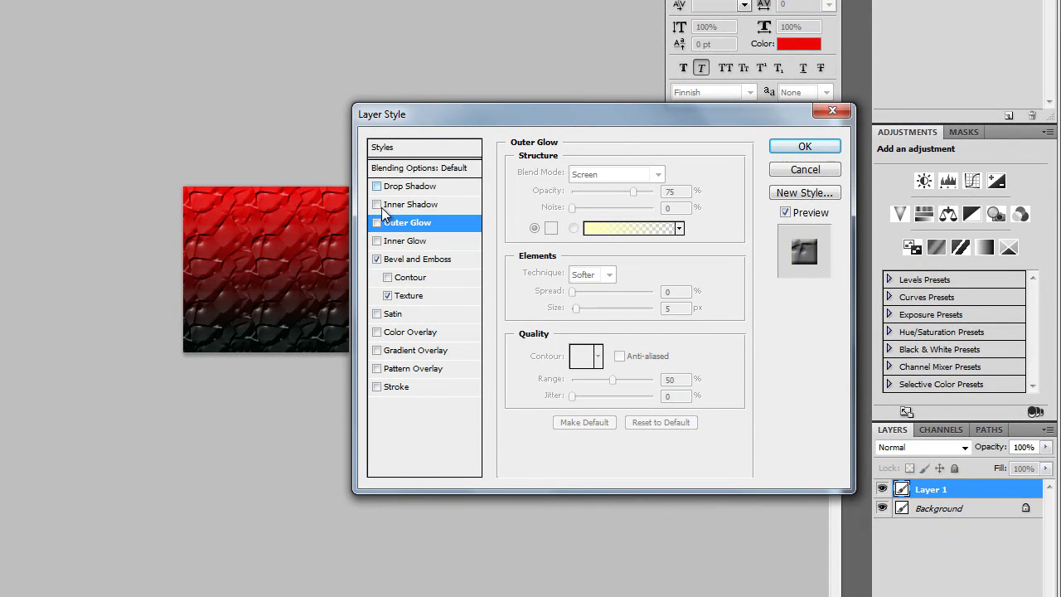
click(376, 240)
click(393, 228)
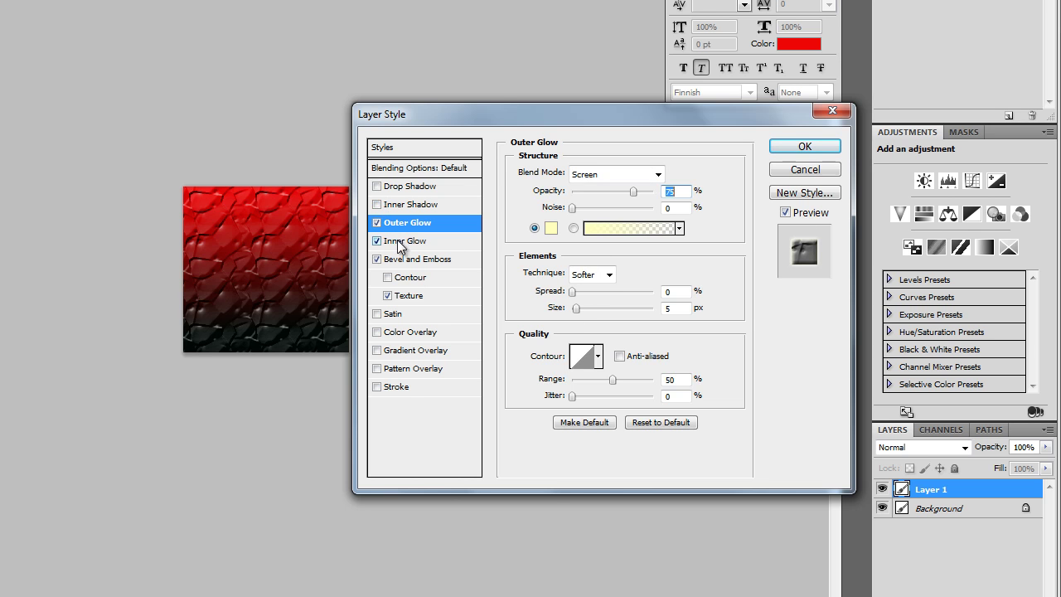
click(579, 292)
drag(579, 292, 572, 292)
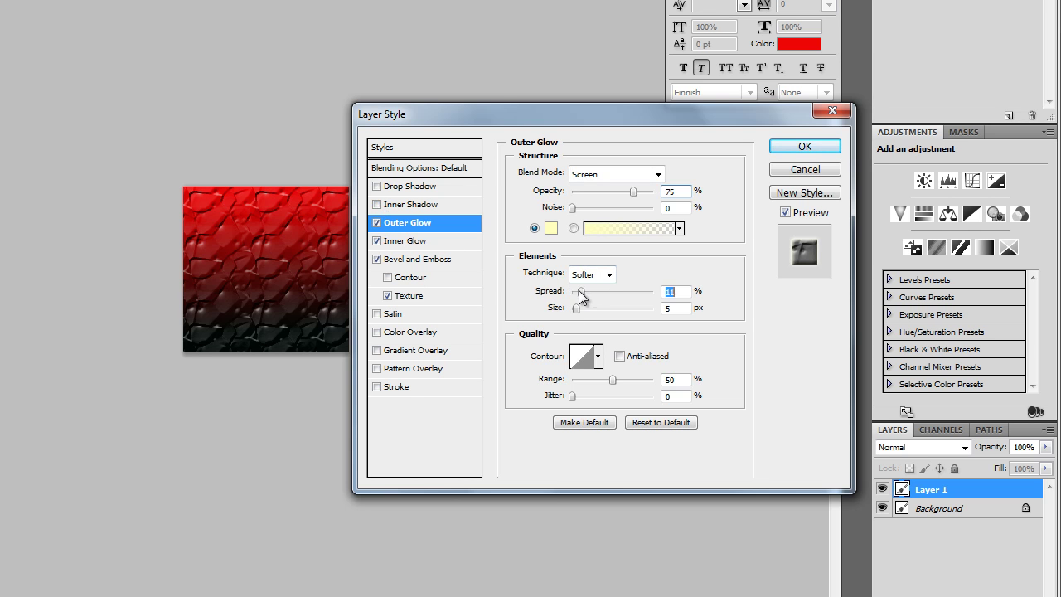
click(804, 147)
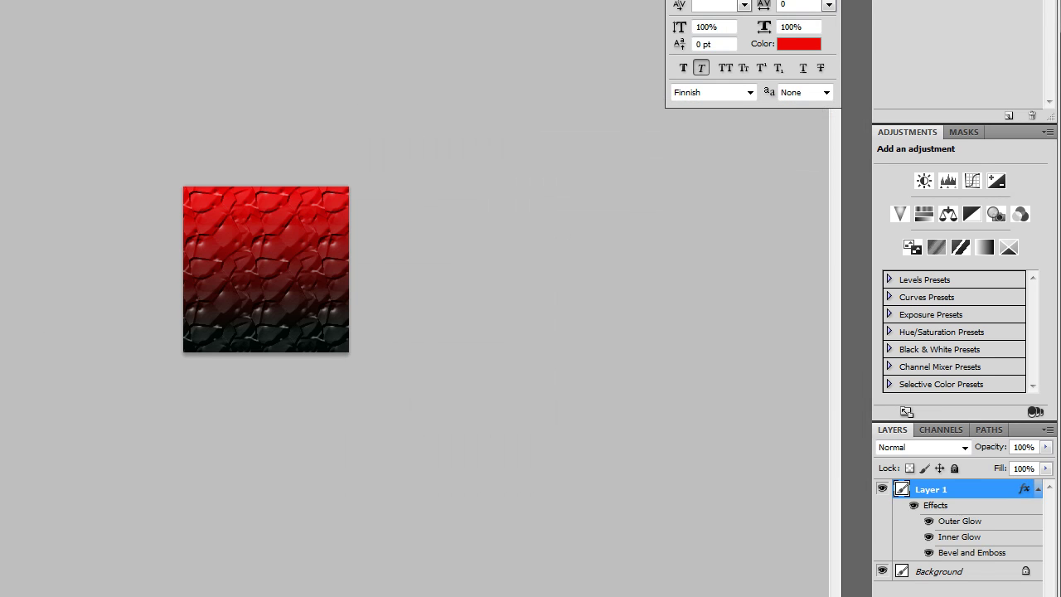
Open the Volcarona image file through File > Open.
click(13, 1)
click(36, 9)
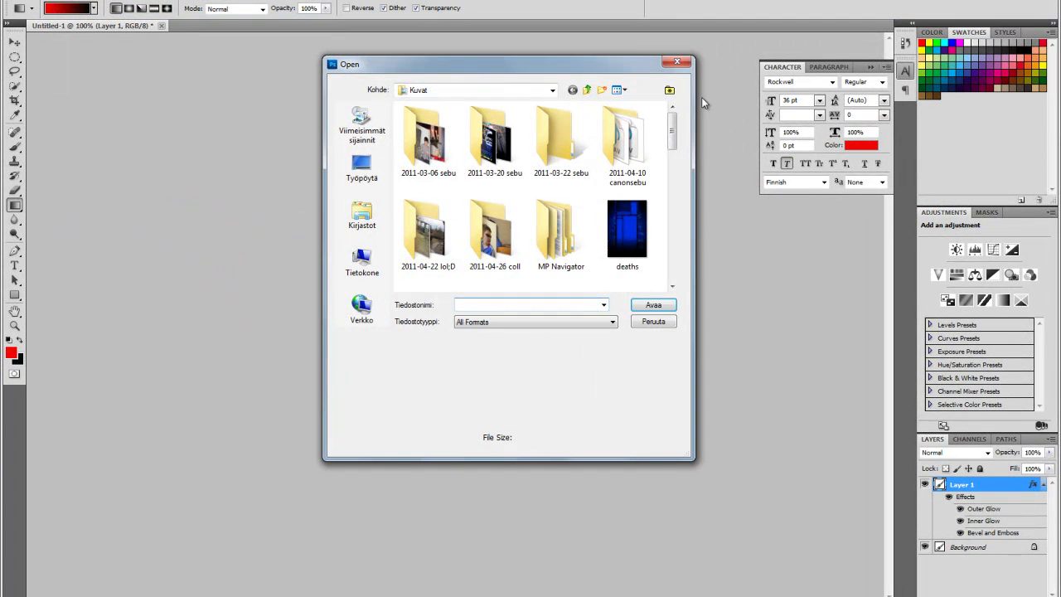
drag(672, 131, 690, 267)
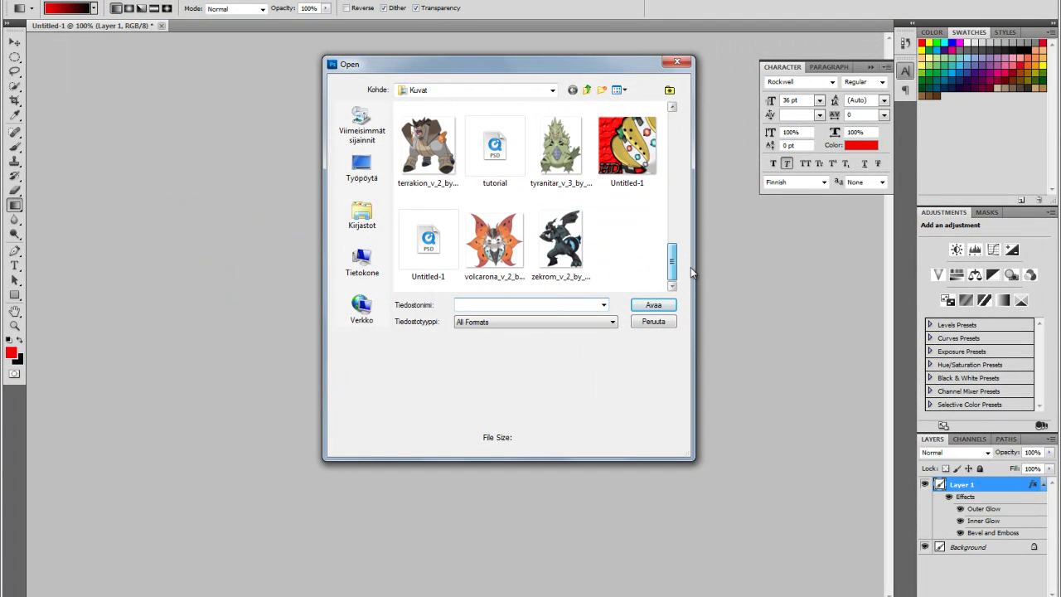
double_click(495, 240)
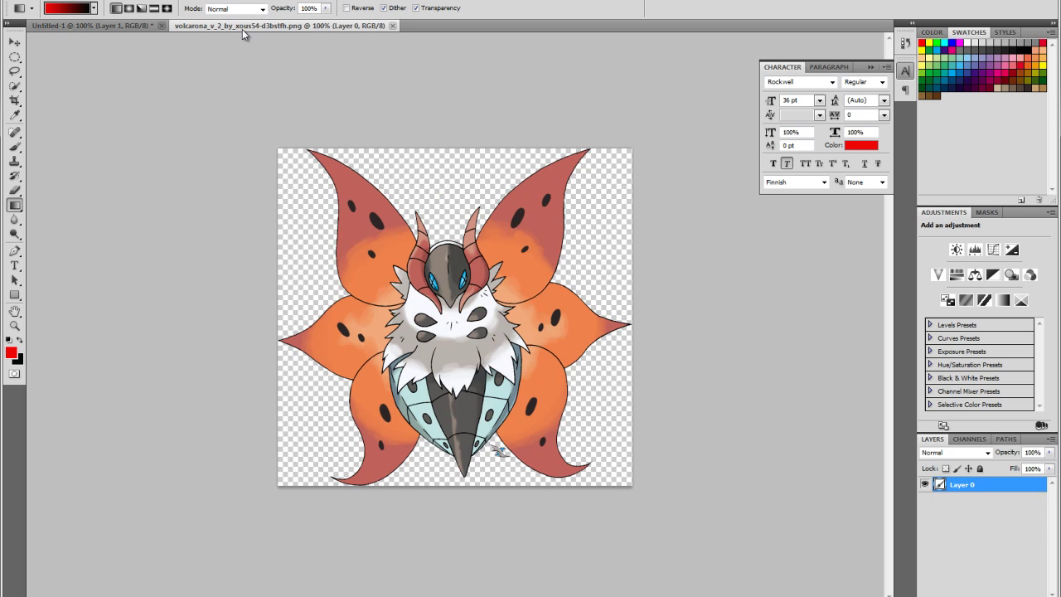
Copy the Volcarona artwork onto Untitled-1 as Layer 2 and minimize the Volcarona window.
drag(243, 30, 42, 38)
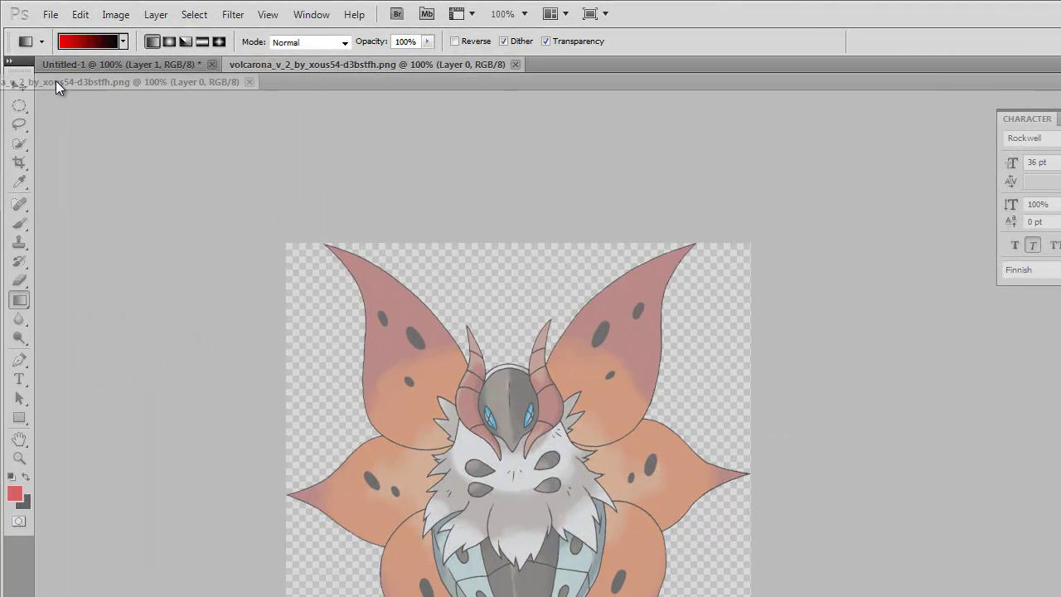
drag(55, 81, 7, 108)
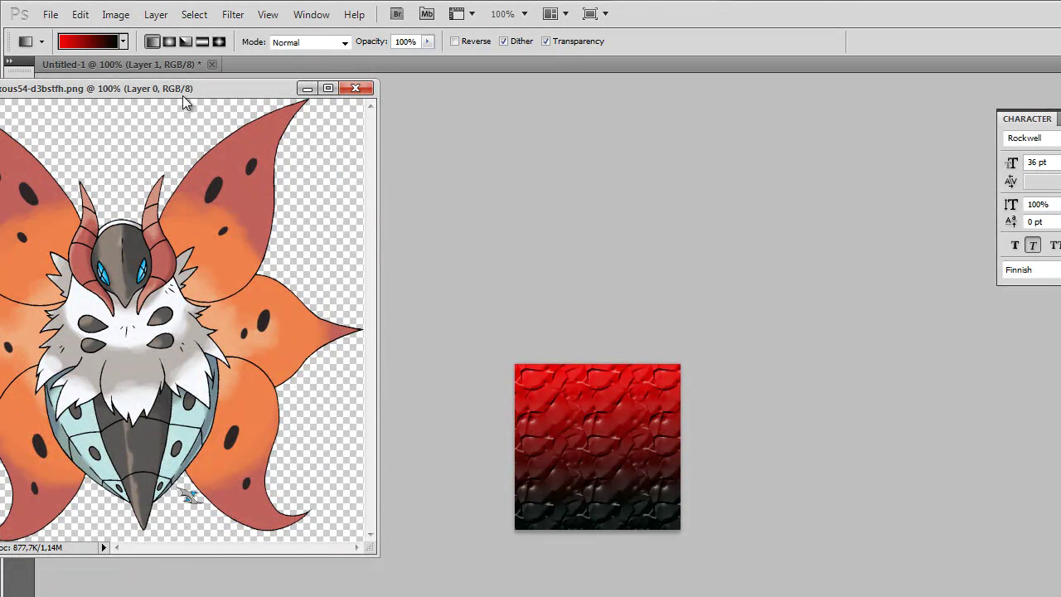
drag(183, 96, 412, 98)
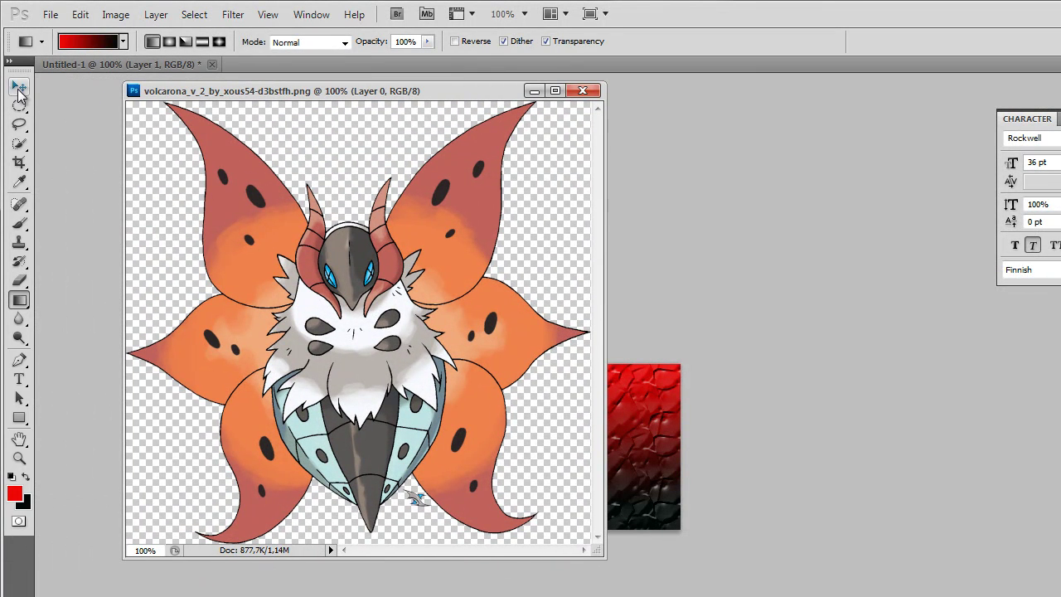
click(20, 87)
drag(438, 372, 630, 517)
click(534, 91)
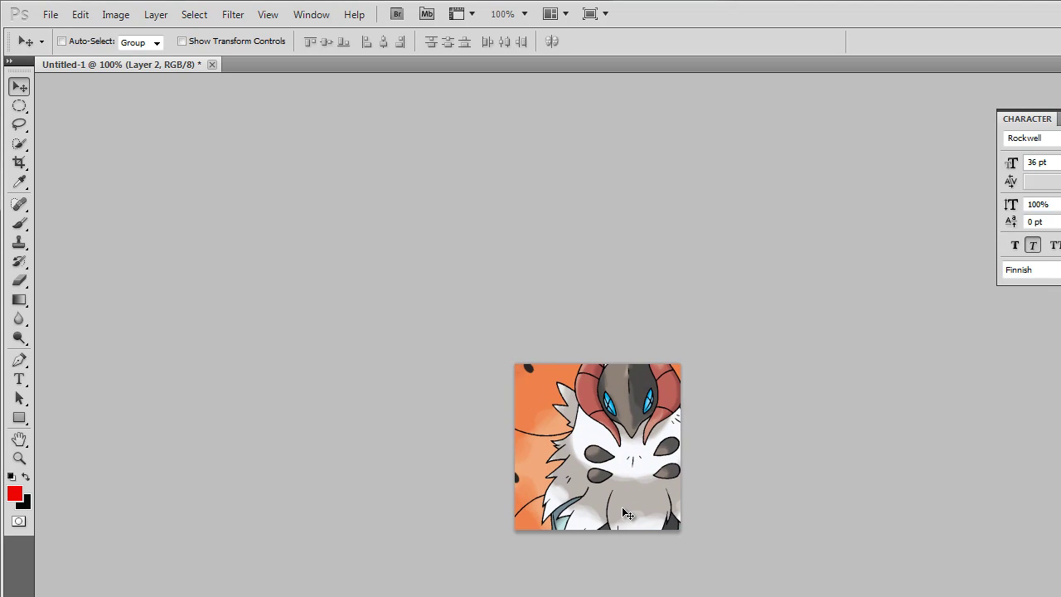
right_click(610, 455)
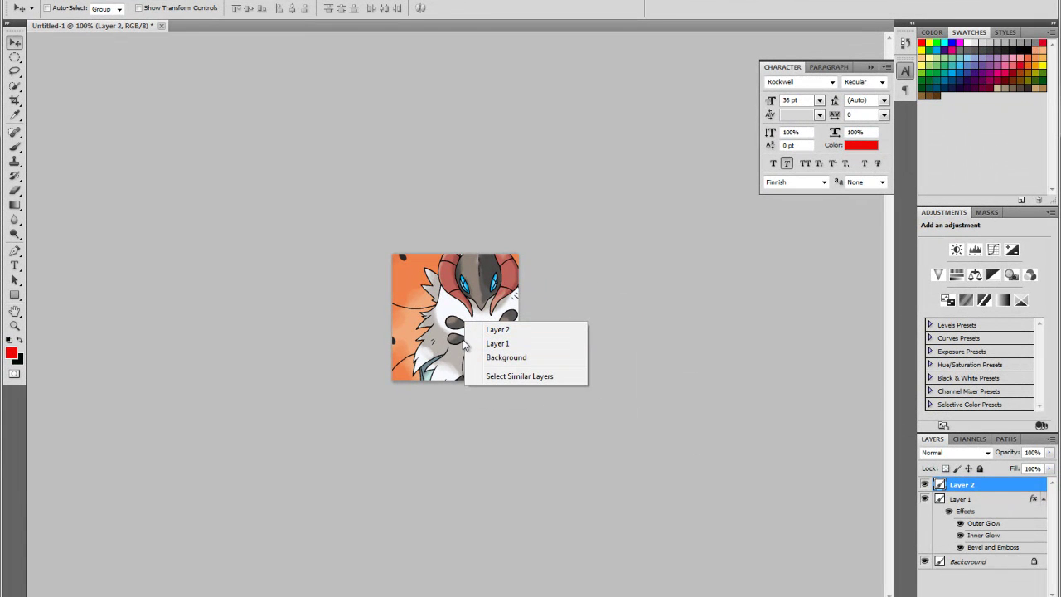
click(491, 338)
Move the Volcarona layer aside and open the Reshiram PNG file.
mouse_move(638, 245)
mouse_down()
mouse_move(725, 246)
mouse_move(749, 263)
mouse_up()
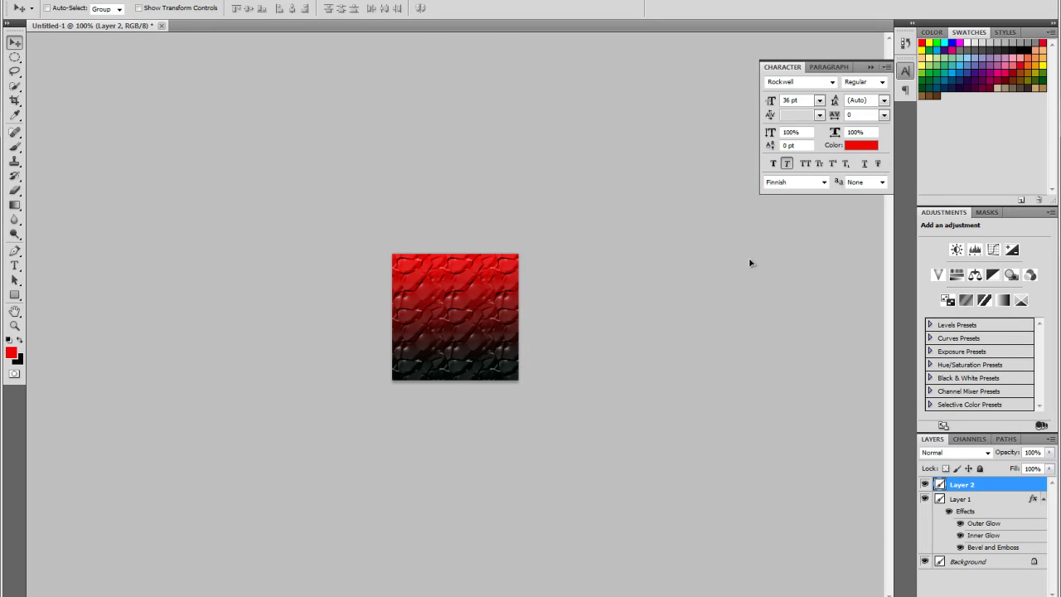
click(51, 3)
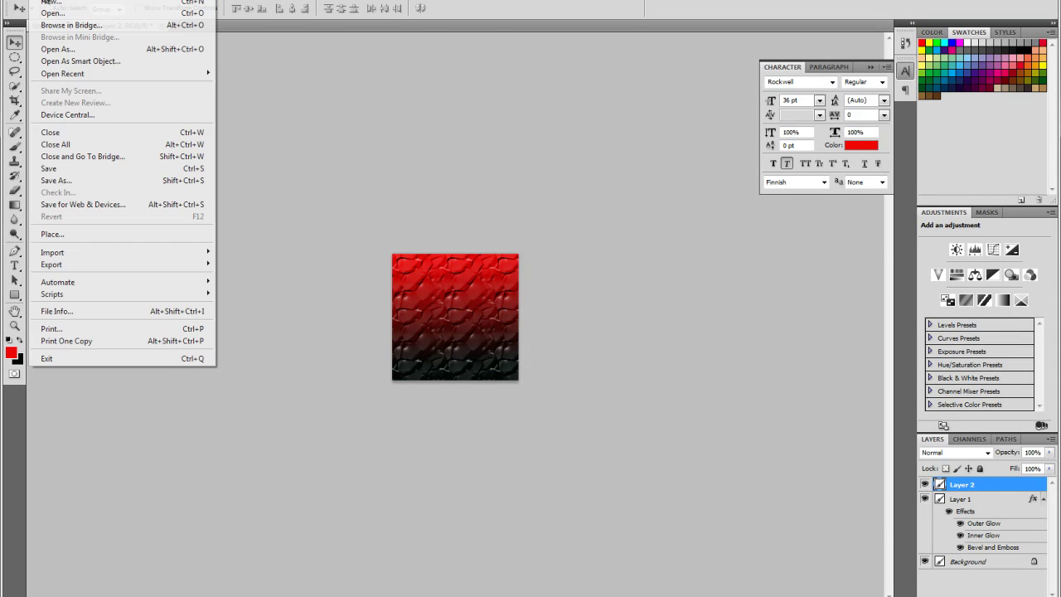
click(45, 13)
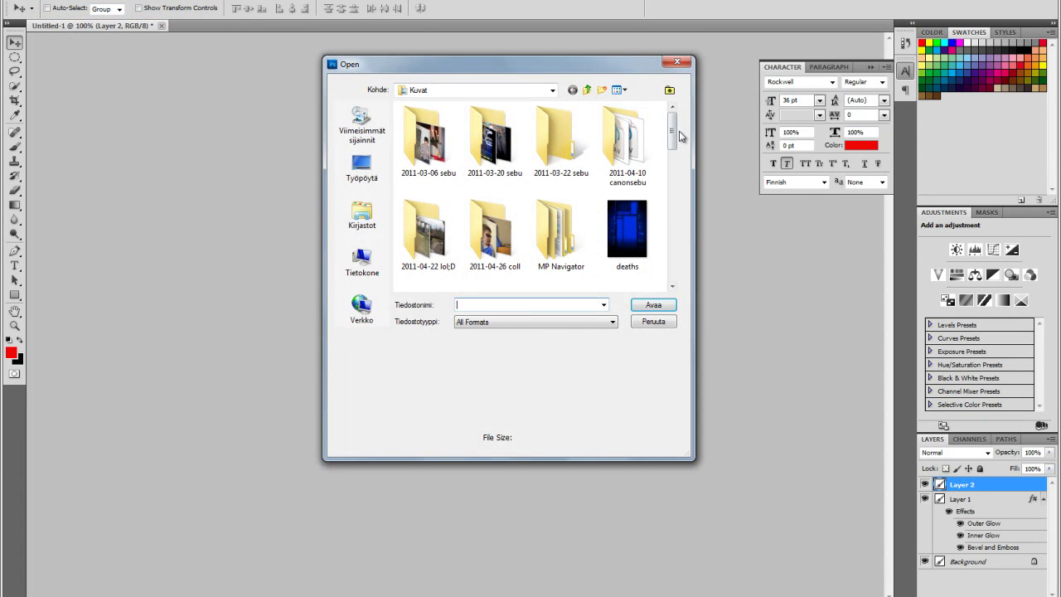
drag(679, 132, 692, 246)
double_click(560, 157)
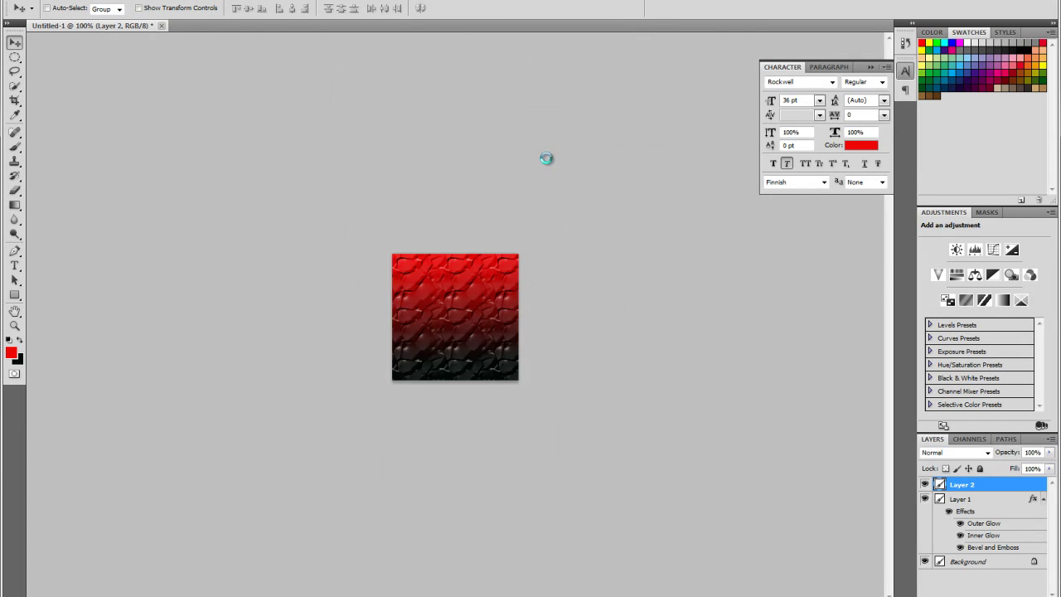
Copy the Reshiram artwork into Untitled-1 as Layer 3, minimize its window, and nudge it right.
drag(287, 26, 136, 128)
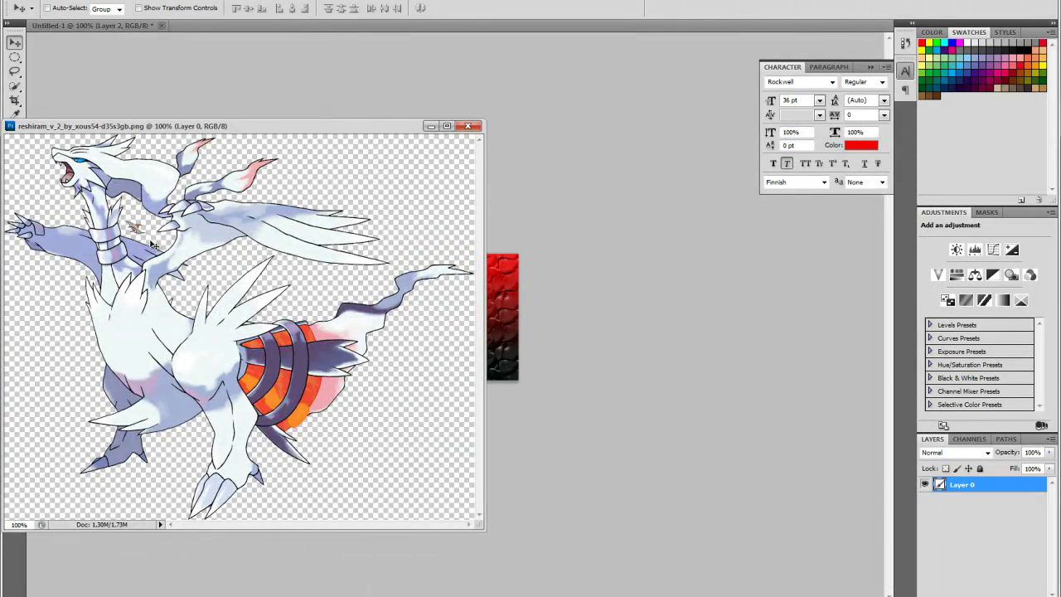
drag(152, 244, 514, 341)
click(430, 126)
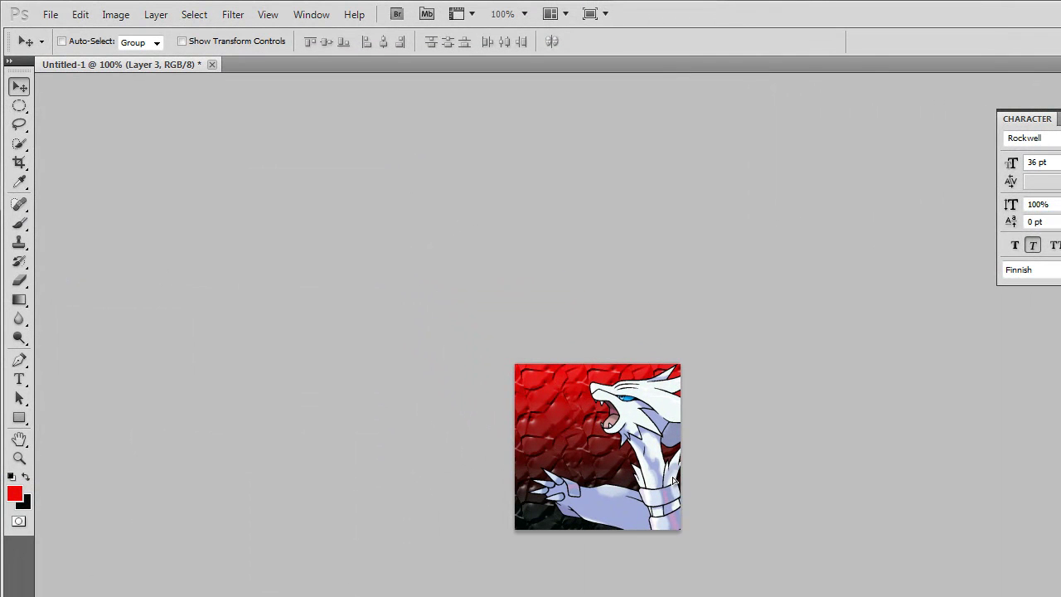
drag(673, 479, 680, 479)
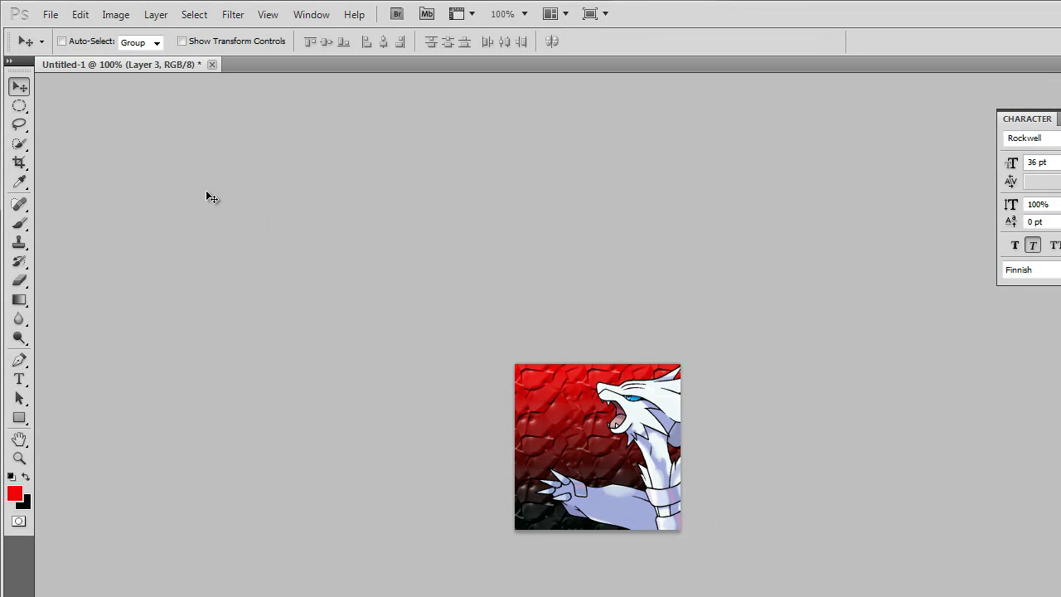
Type 'HD' in red 48 pt Rockwell at the icon's top-left and commit it.
drag(19, 379, 48, 379)
click(529, 388)
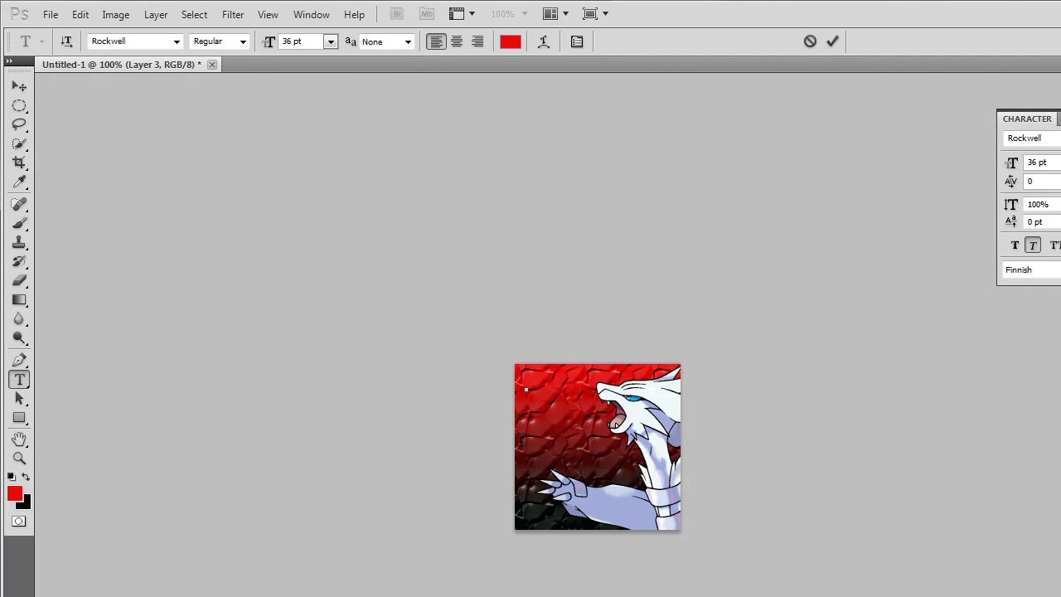
click(330, 42)
click(320, 285)
click(19, 86)
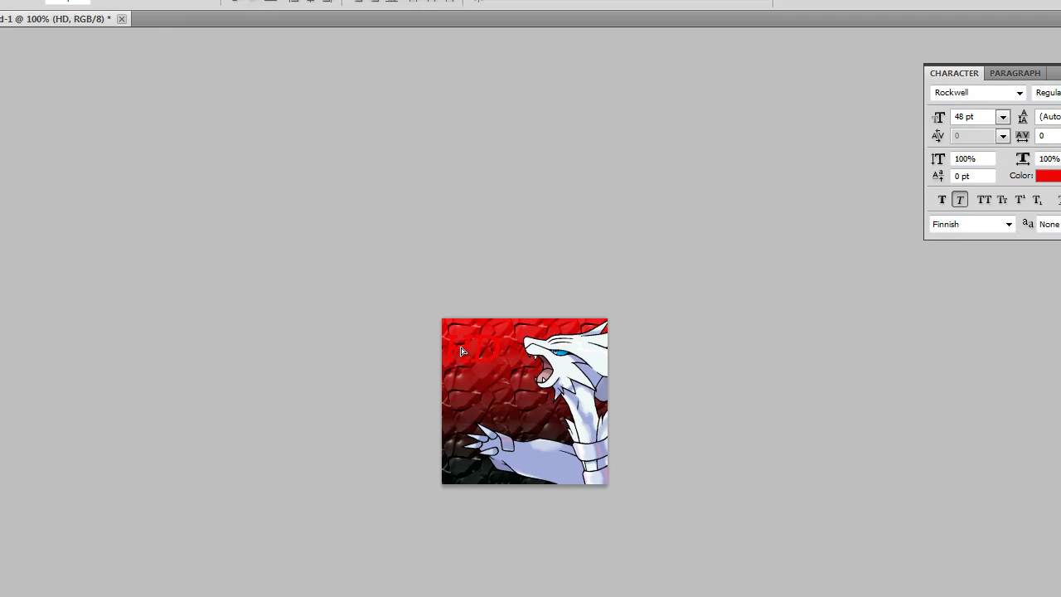
Give the HD text a drop shadow, inner shadow and textured bevel and emboss.
double_click(963, 481)
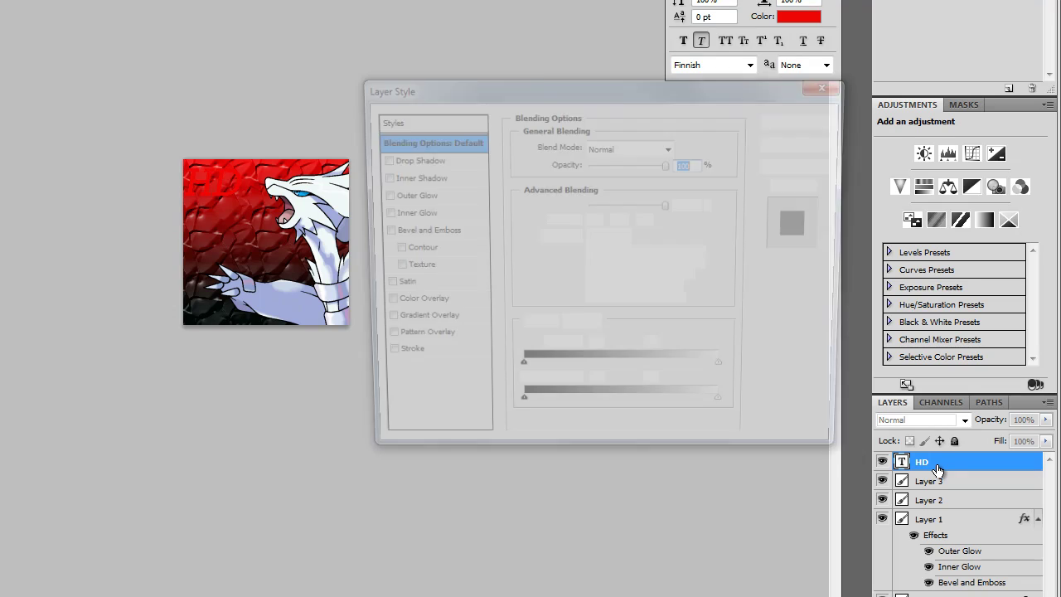
click(378, 158)
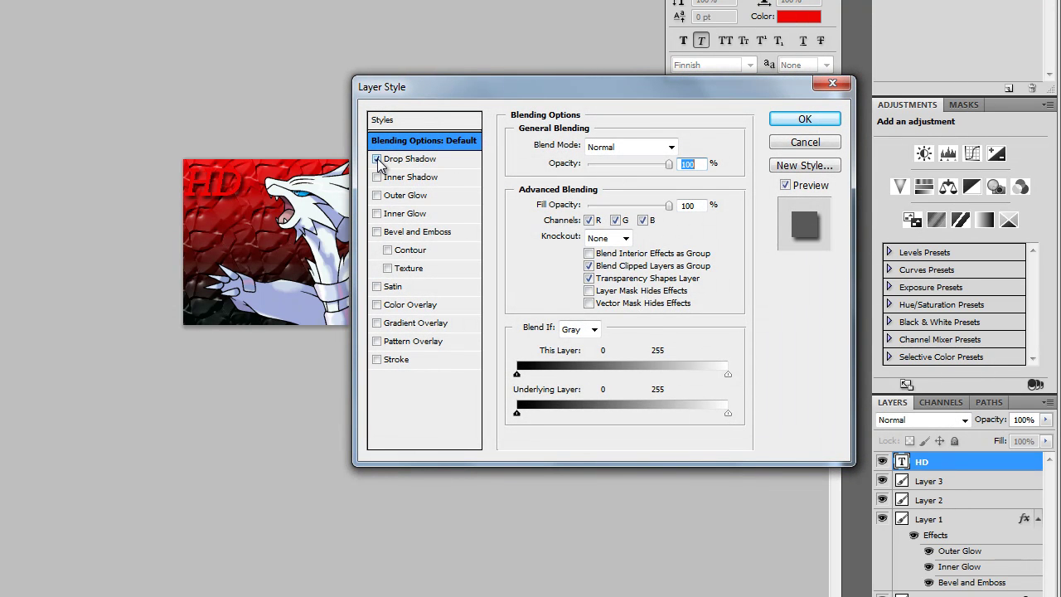
click(377, 177)
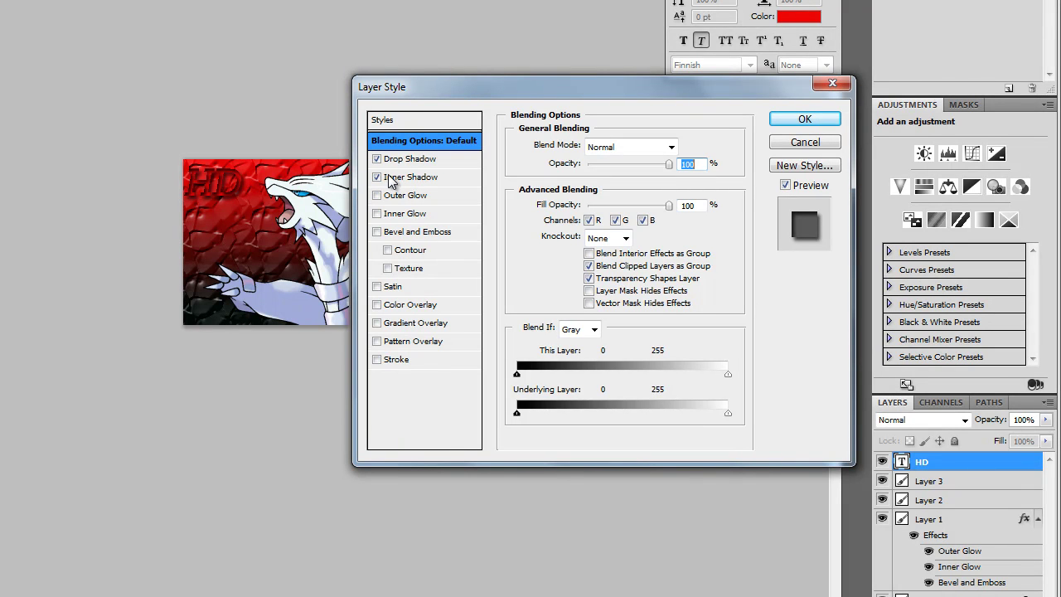
click(405, 214)
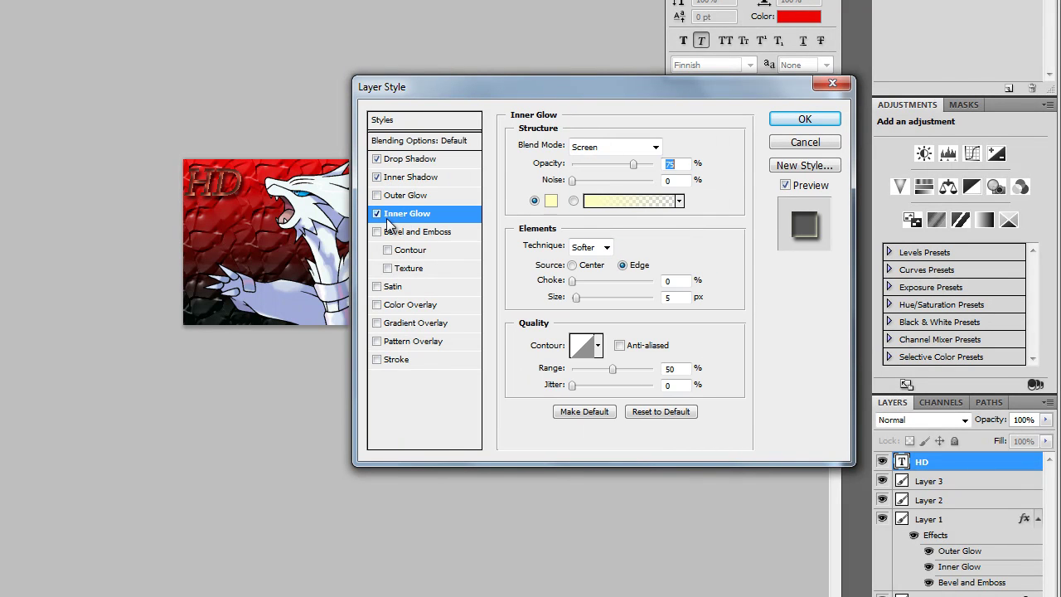
click(377, 214)
click(389, 267)
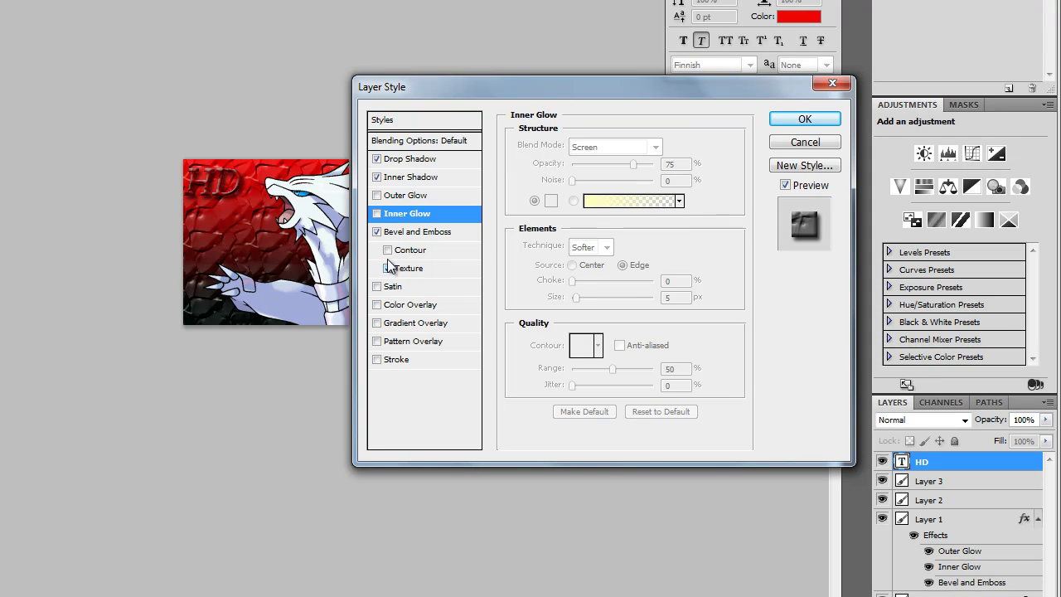
click(397, 251)
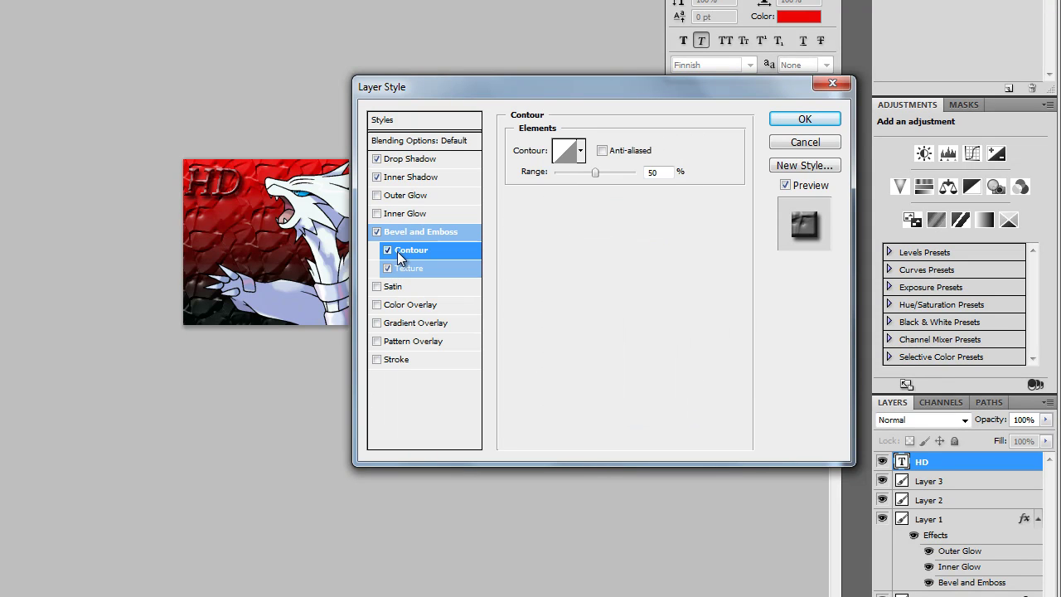
click(389, 250)
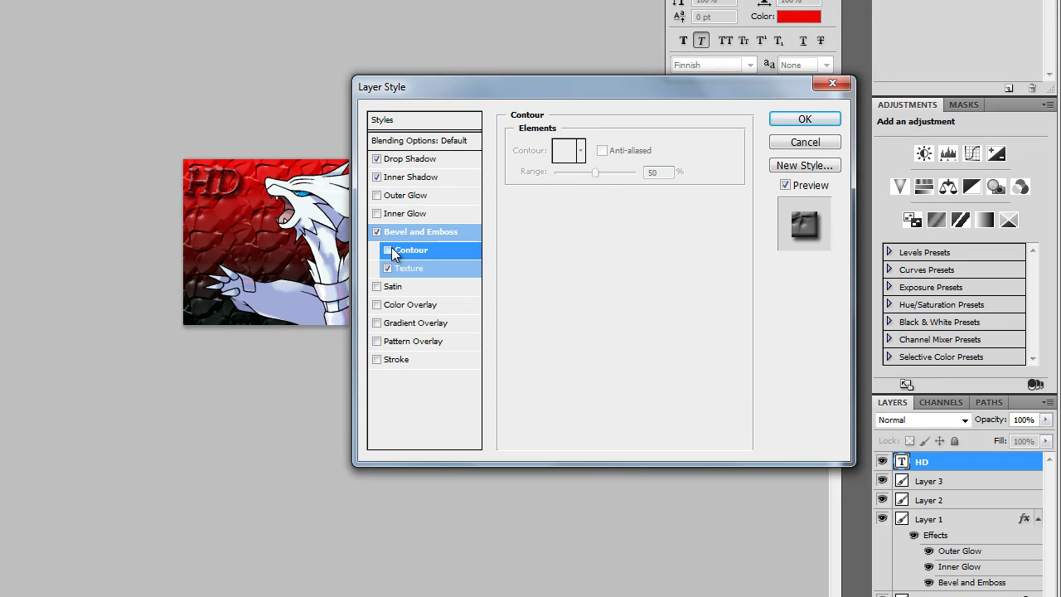
click(386, 359)
click(384, 360)
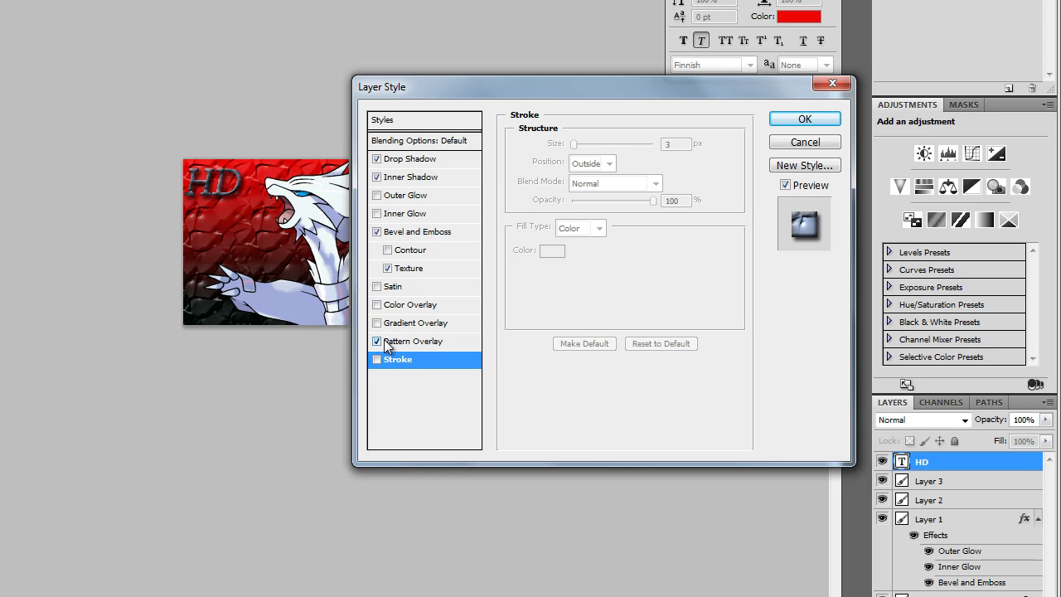
Add a gradient overlay to HD and restore the bevel contour, rejecting glow and pattern trials.
click(386, 324)
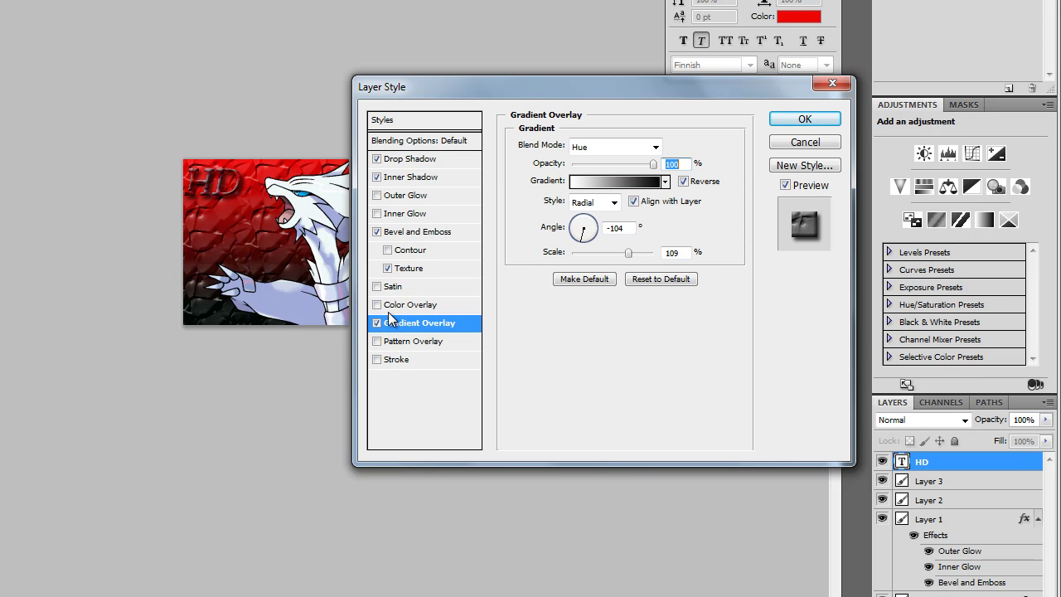
click(377, 195)
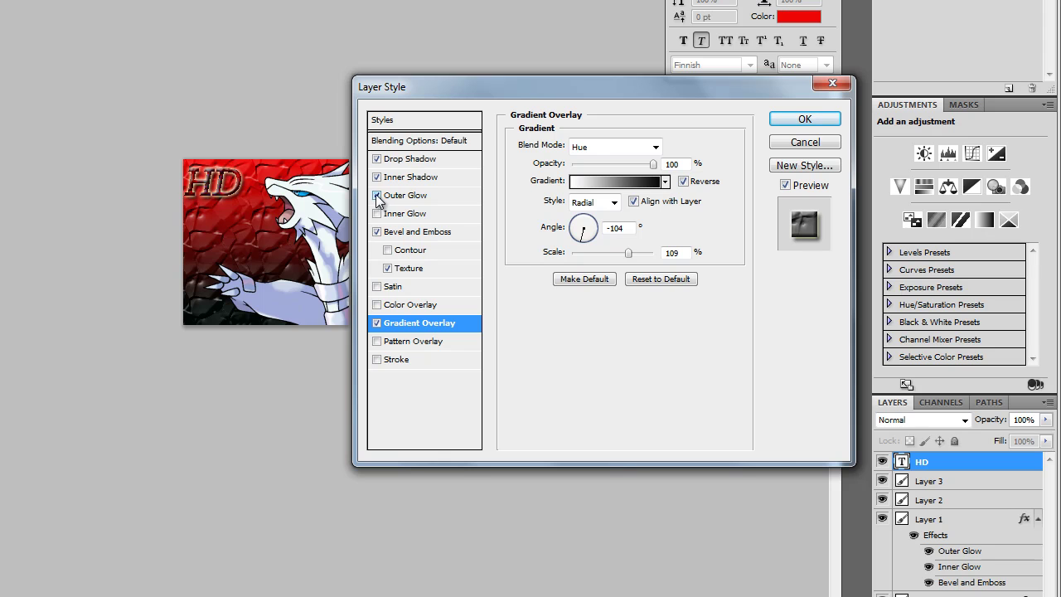
click(376, 194)
click(377, 213)
click(377, 213)
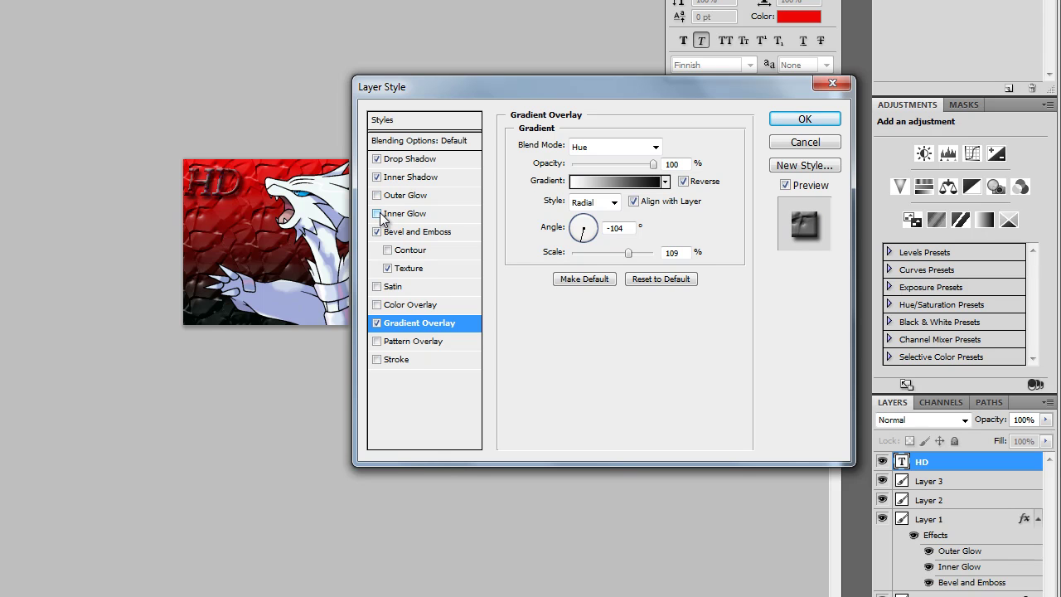
click(387, 248)
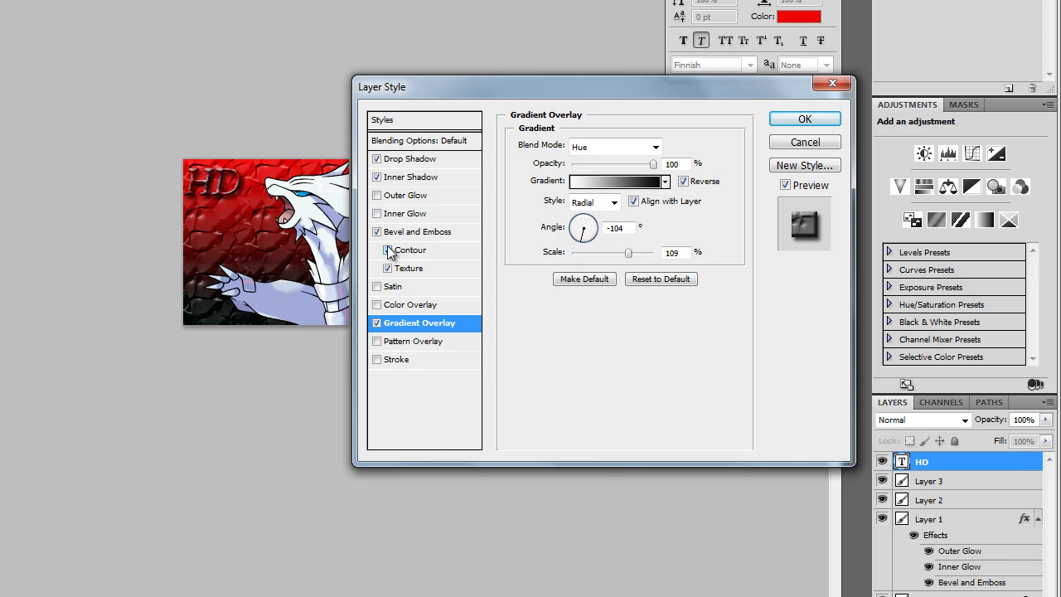
click(411, 344)
click(377, 341)
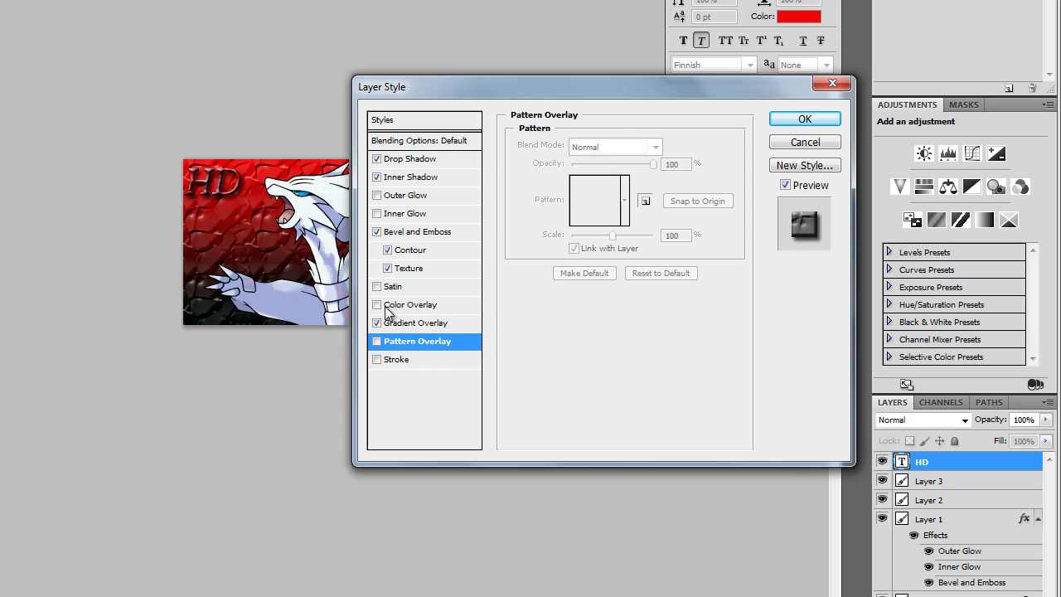
click(377, 304)
click(377, 304)
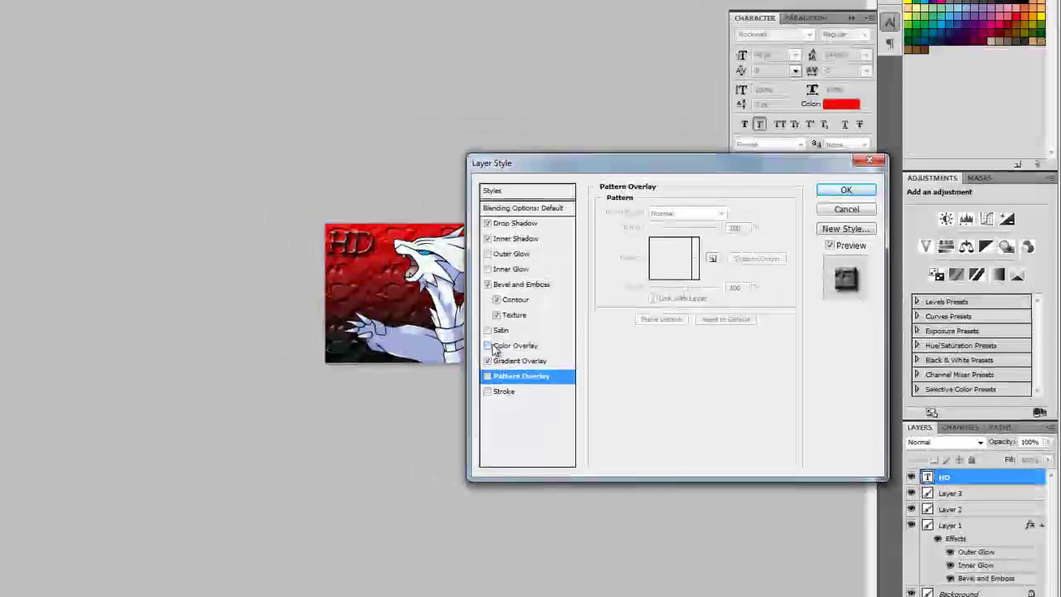
Add a red colour overlay and a near-black stroke to HD, then apply the styles.
click(495, 349)
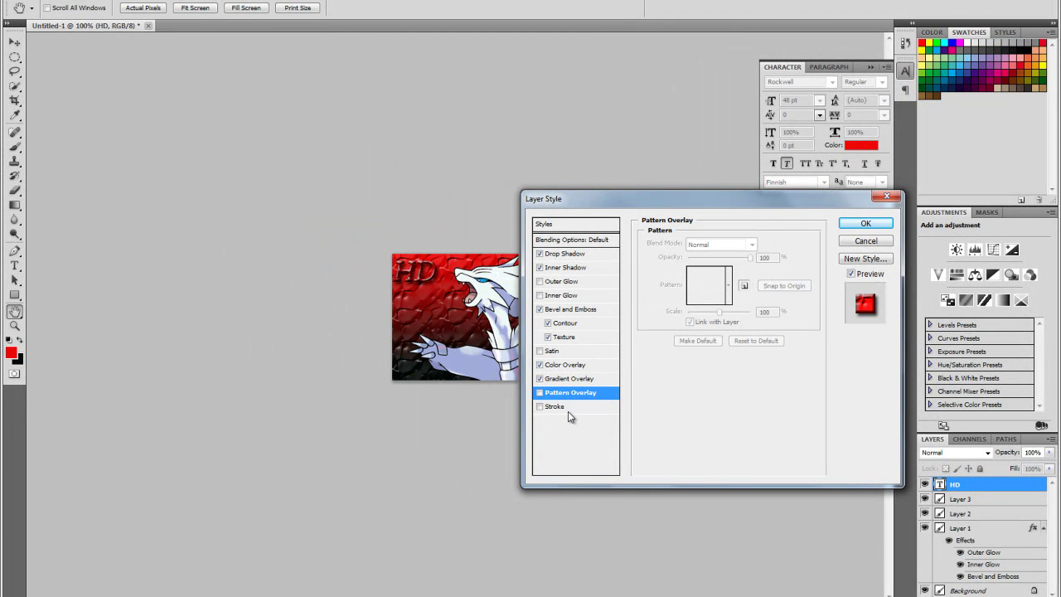
click(569, 410)
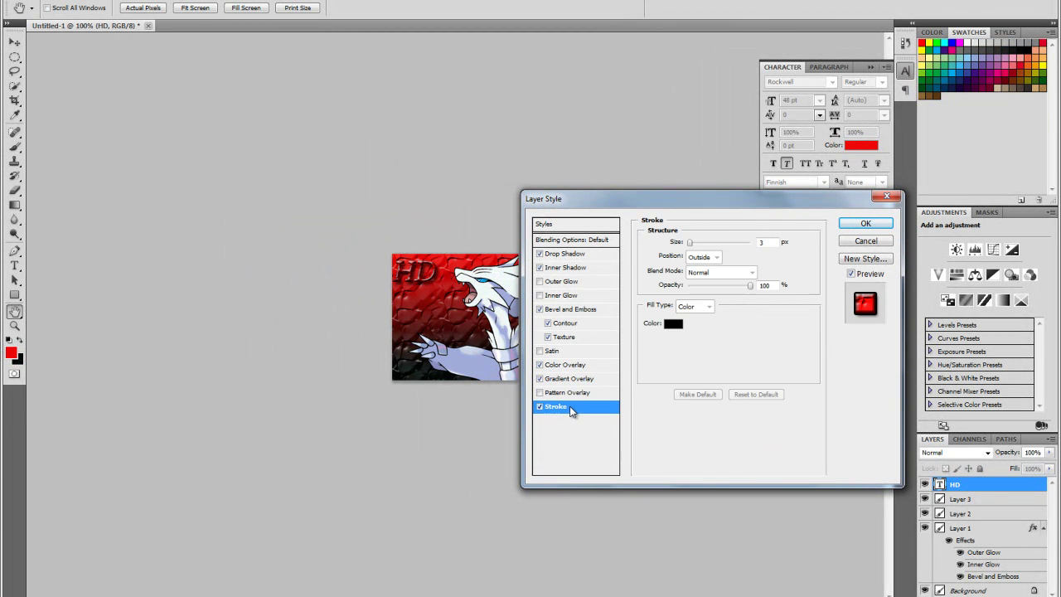
click(671, 322)
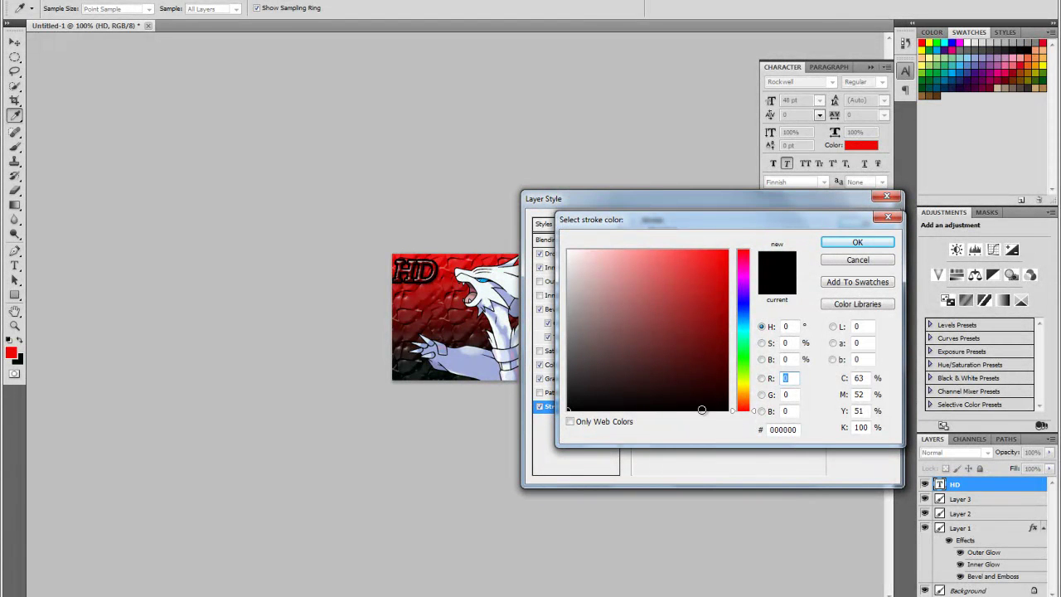
drag(706, 409, 730, 407)
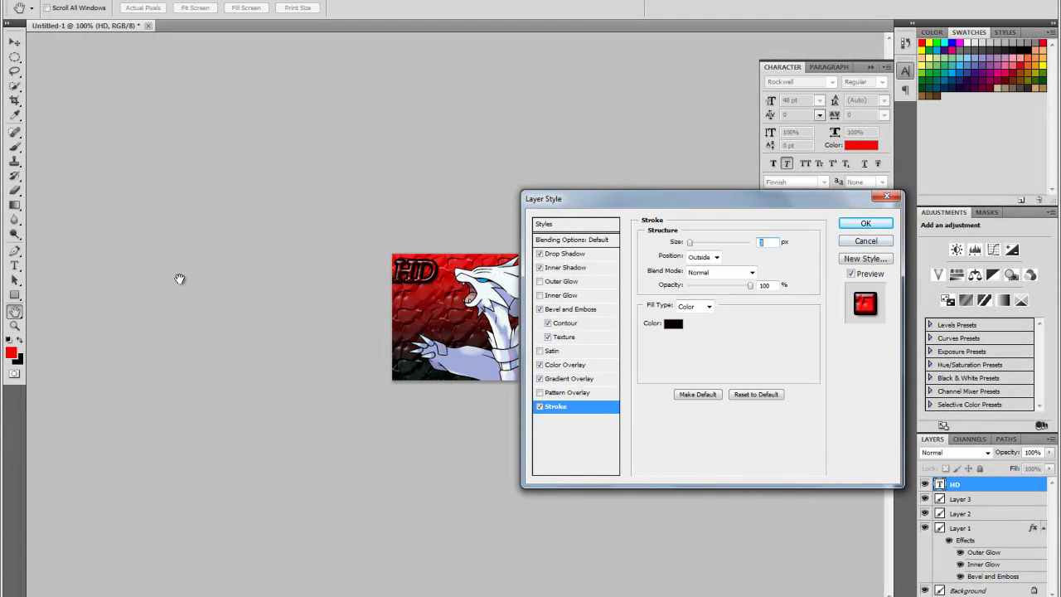
click(866, 225)
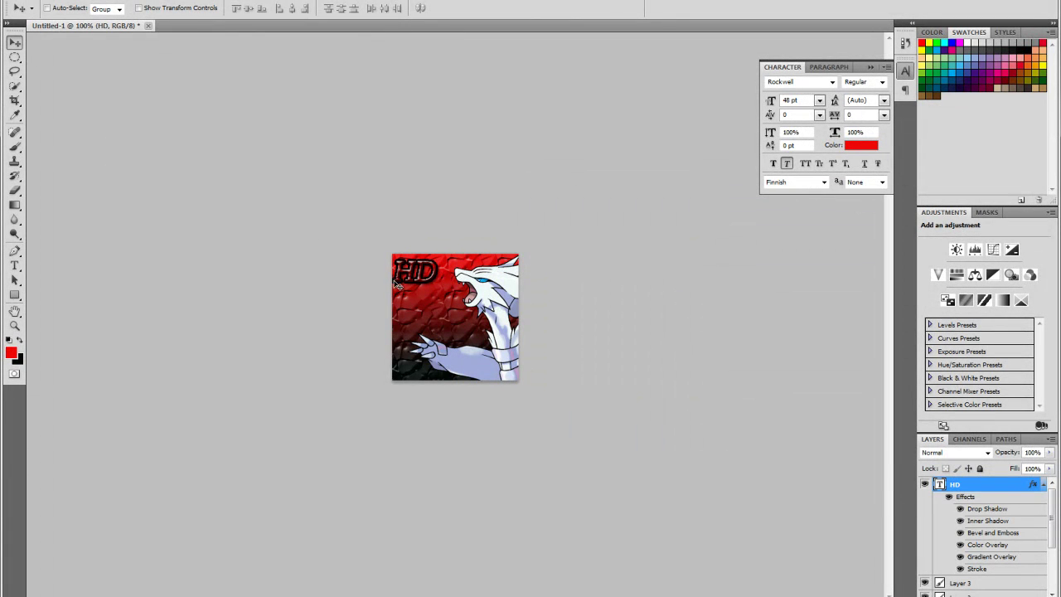
Drag the HD text down to the icon's bottom-left corner and fine-tune its position.
drag(421, 267, 396, 412)
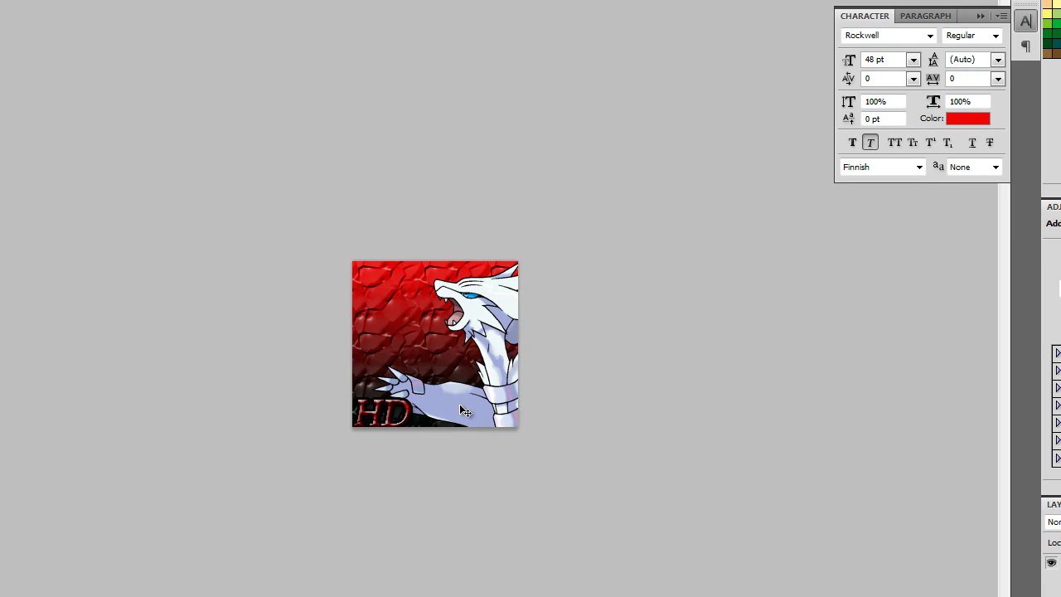
mouse_move(395, 415)
mouse_down()
mouse_move(388, 283)
mouse_move(394, 411)
mouse_up()
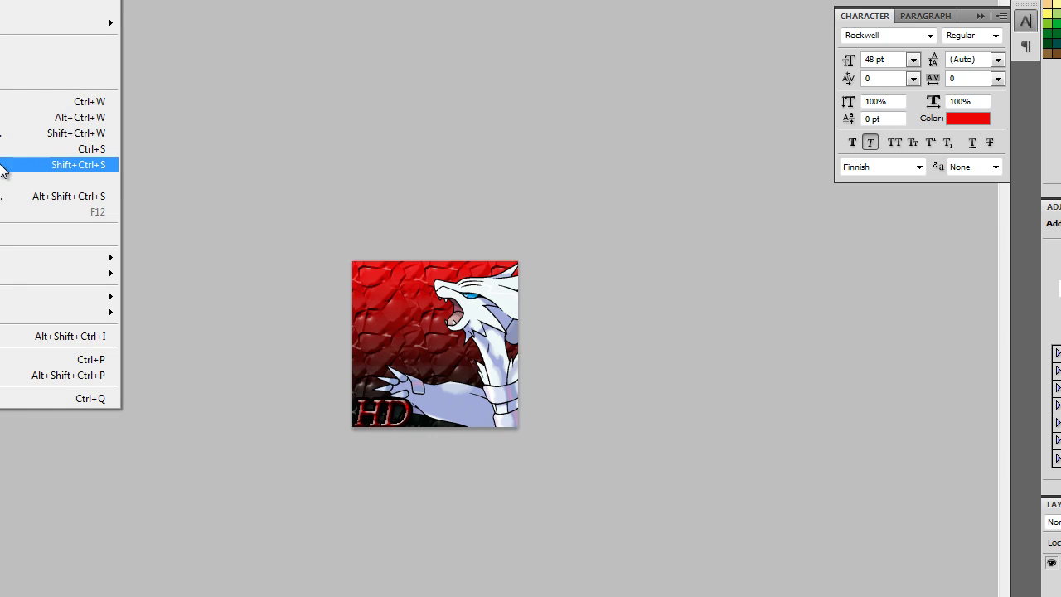
Save the icon as reshiram.png in PNG format, then close Untitled-1 without saving.
click(17, 163)
drag(540, 307, 431, 307)
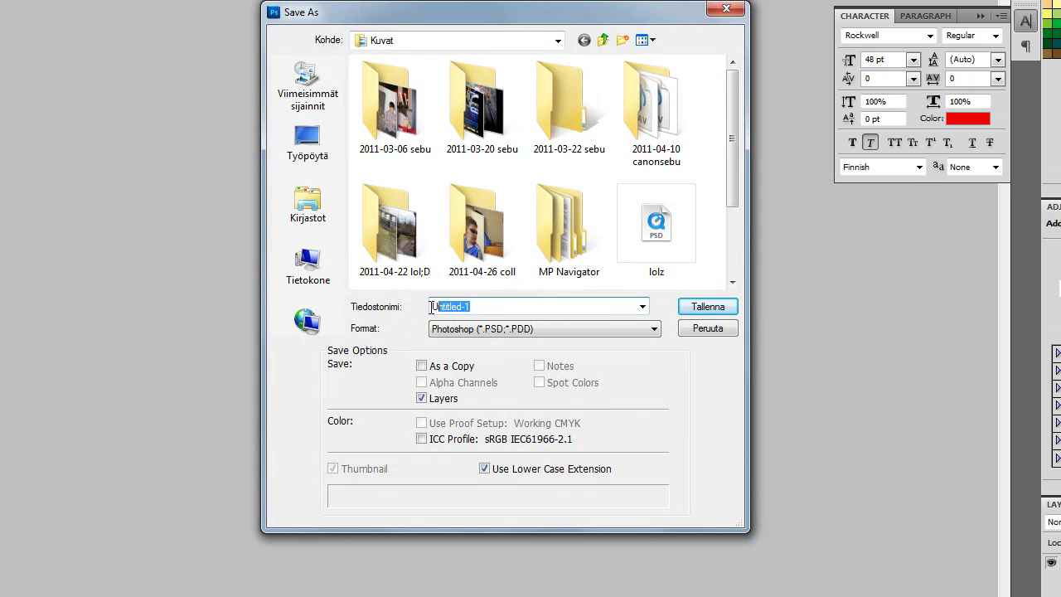
text(reshiram)
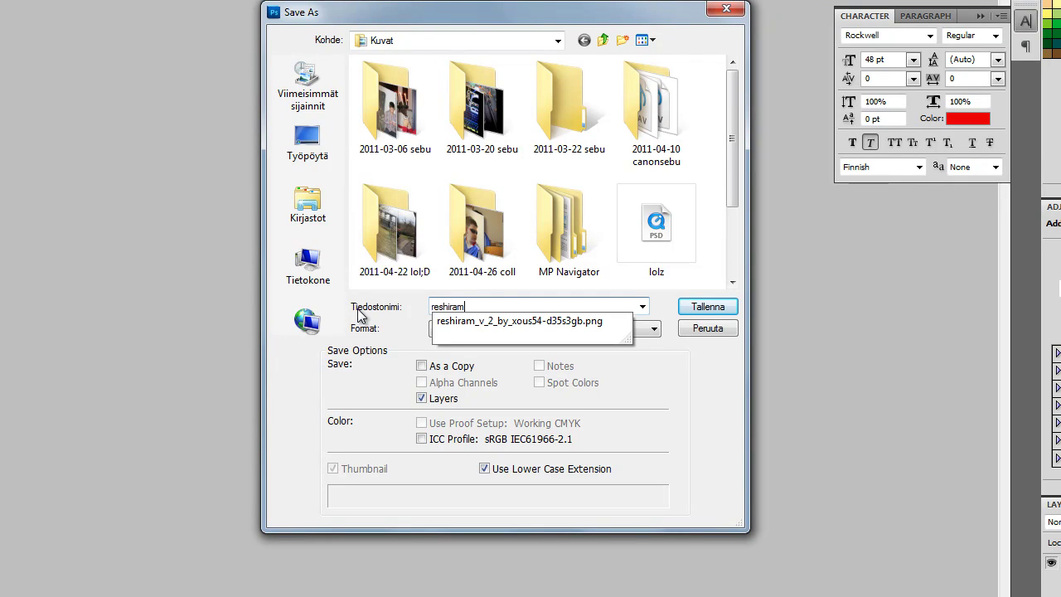
key(Escape)
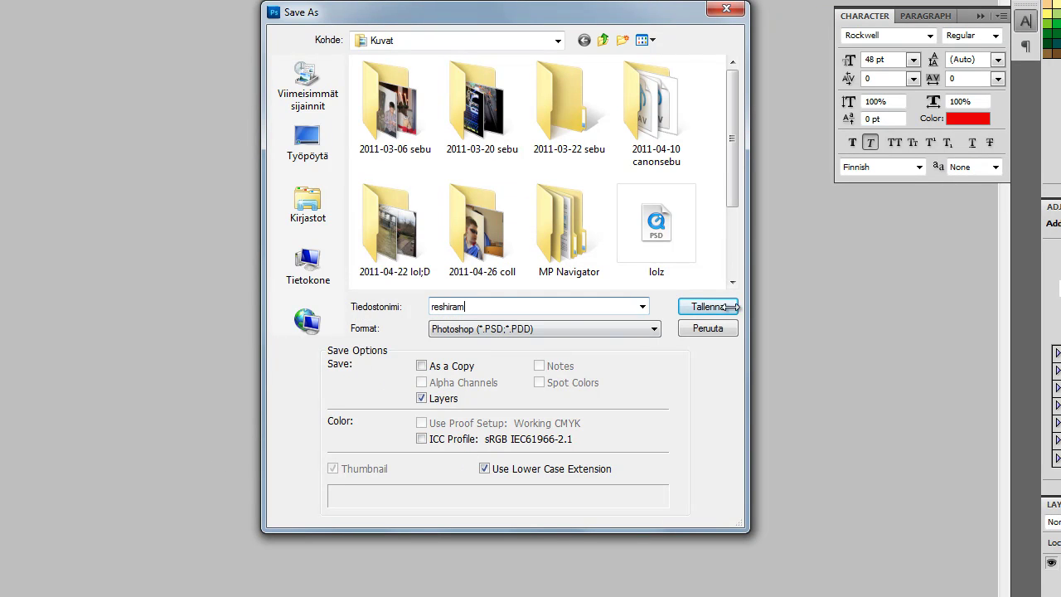
click(654, 330)
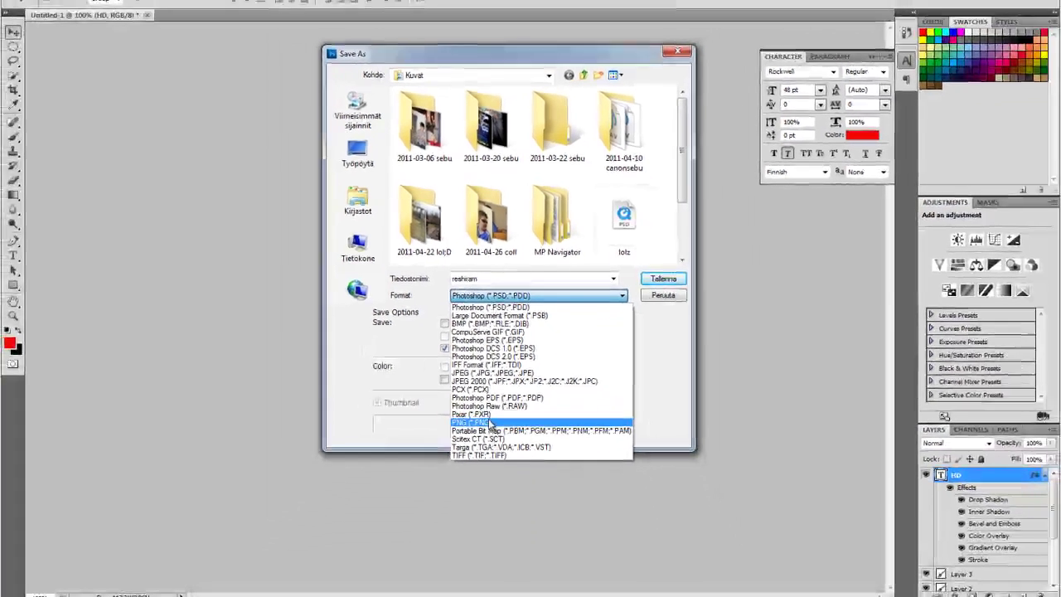
click(456, 495)
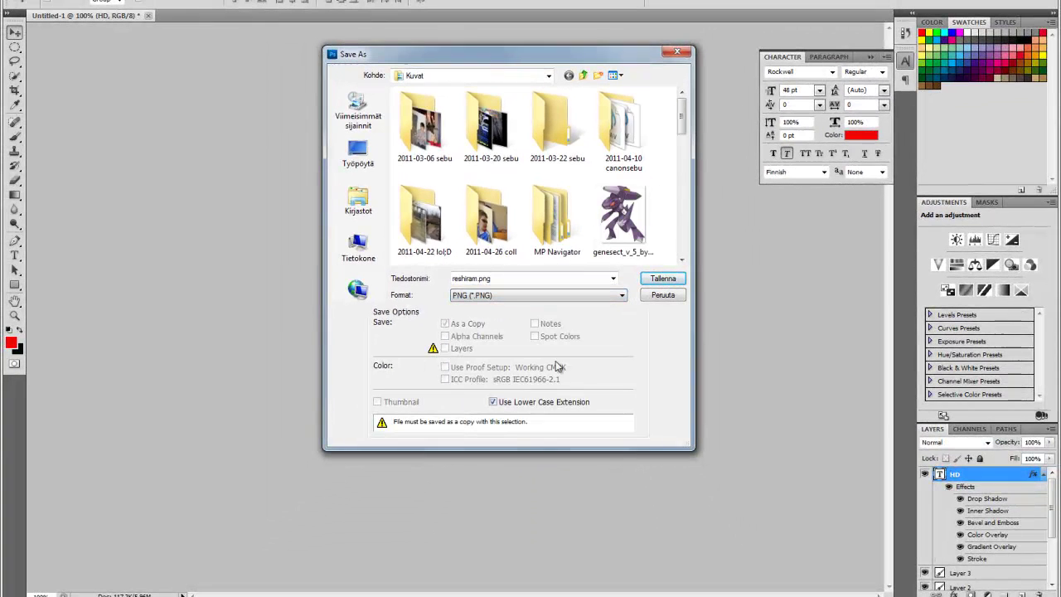
click(678, 282)
click(583, 189)
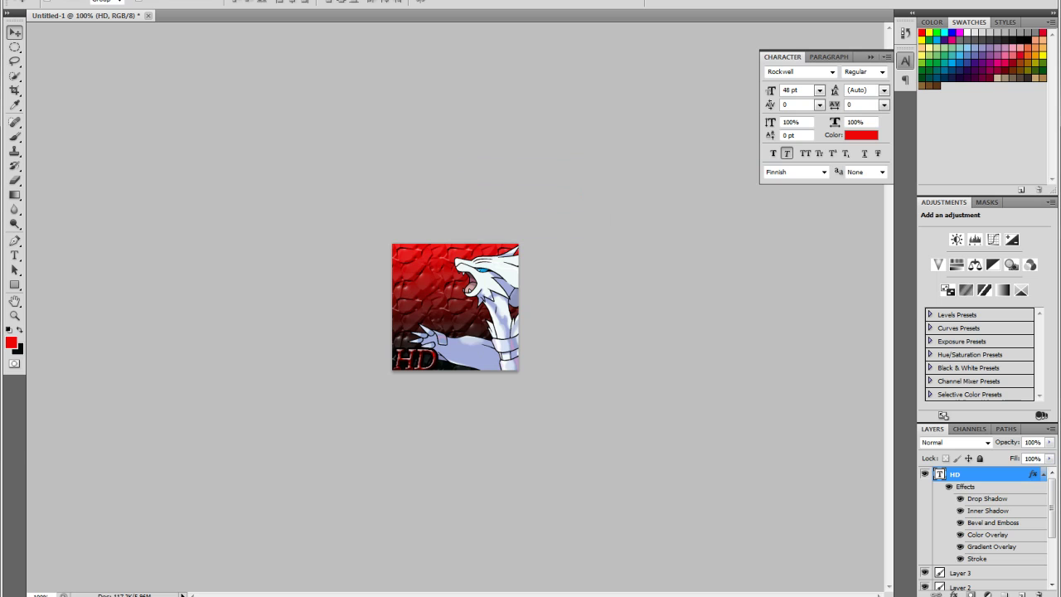
click(148, 16)
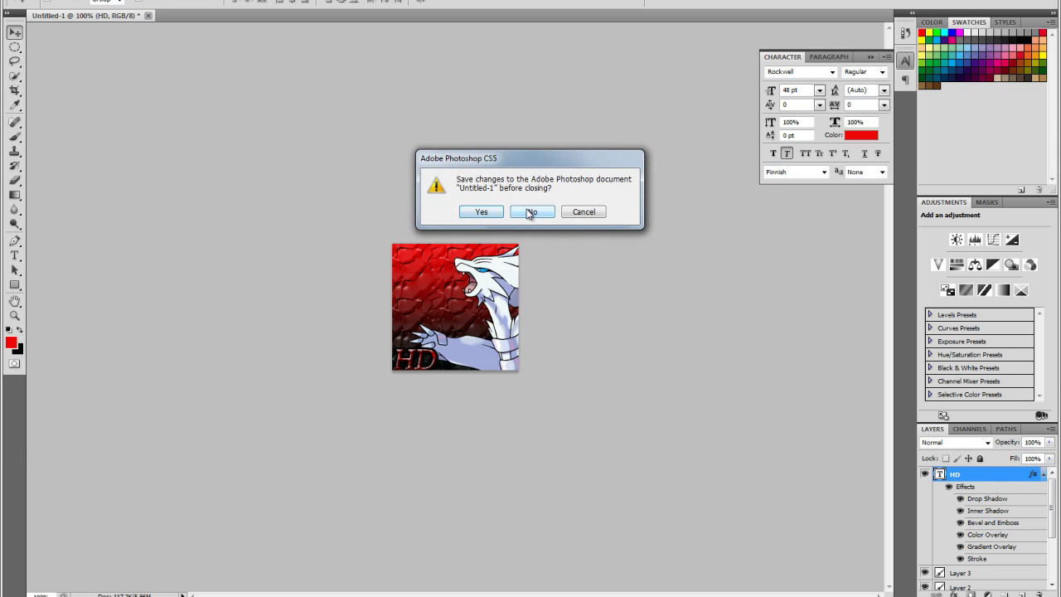
click(530, 212)
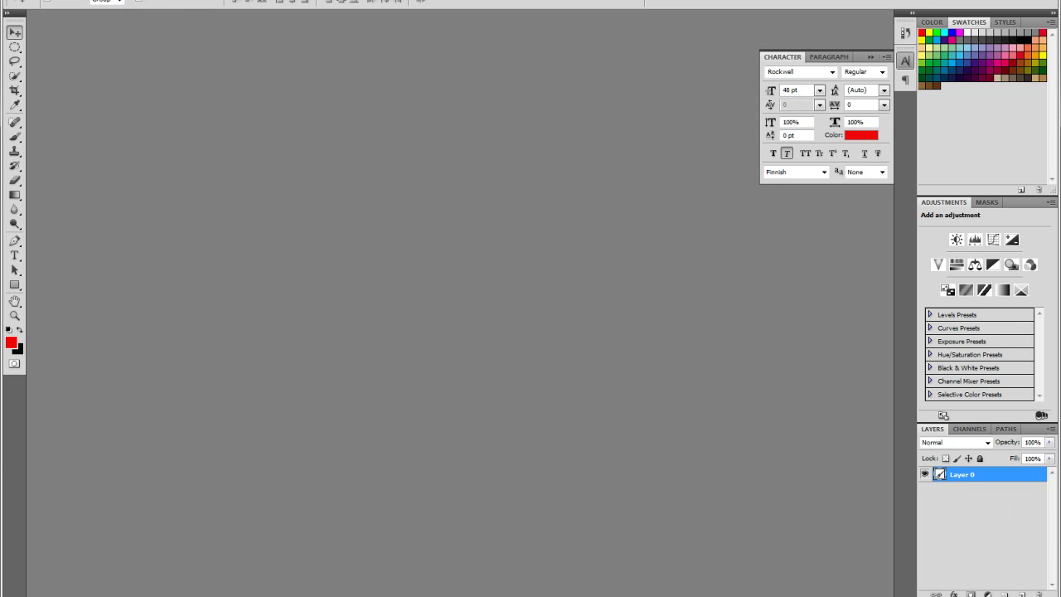
View the Blue Neon picture at full size in the browser, then return to Photoshop.
click(218, 545)
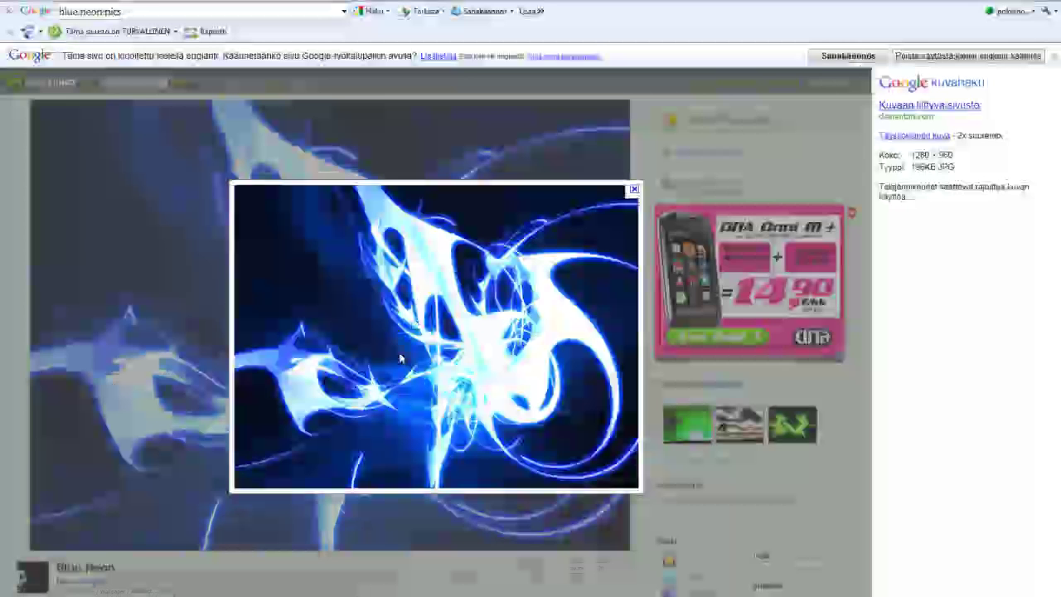
mouse_move(219, 592)
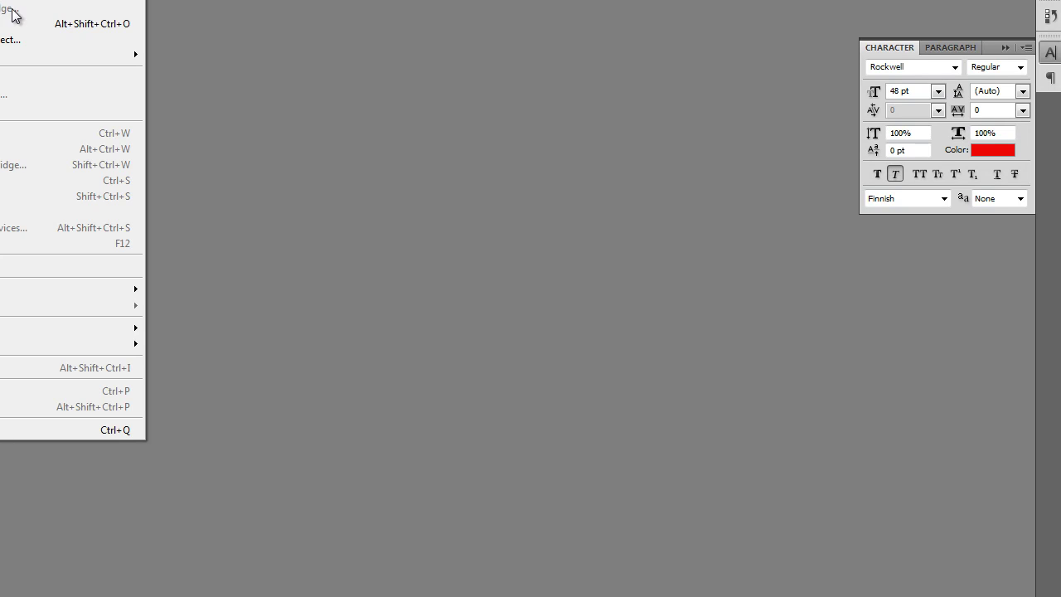
Create a new 200 × 200 pixel document.
click(11, 15)
click(736, 44)
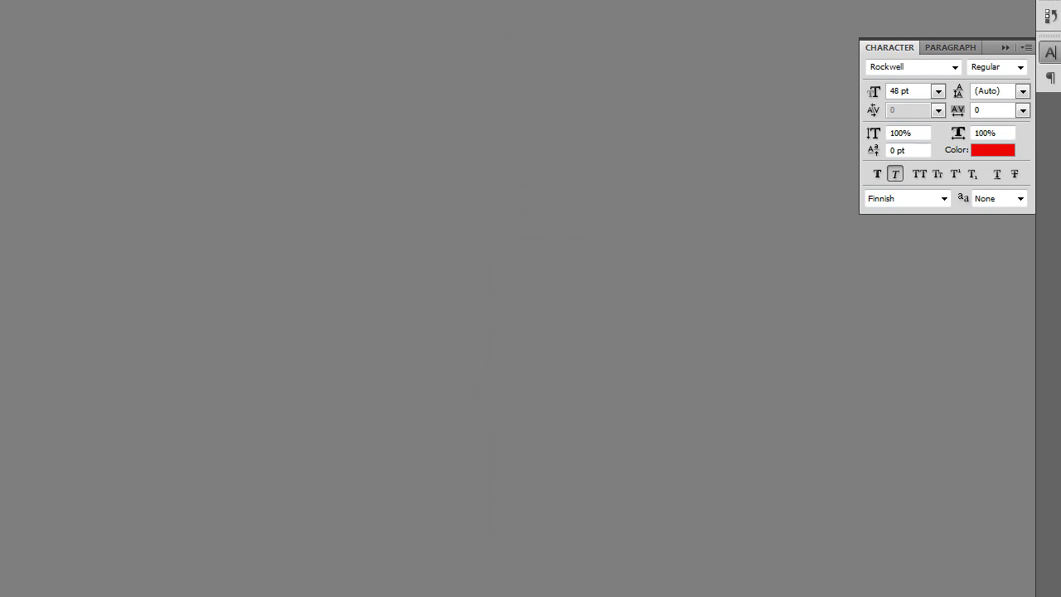
key(alt+f)
key(n)
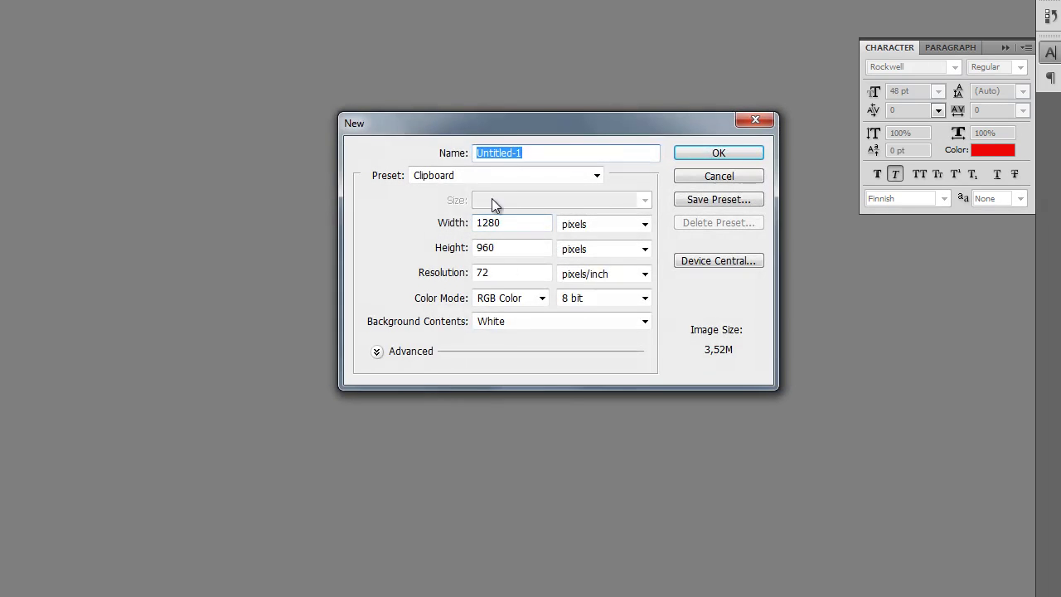
double_click(509, 218)
text(200)
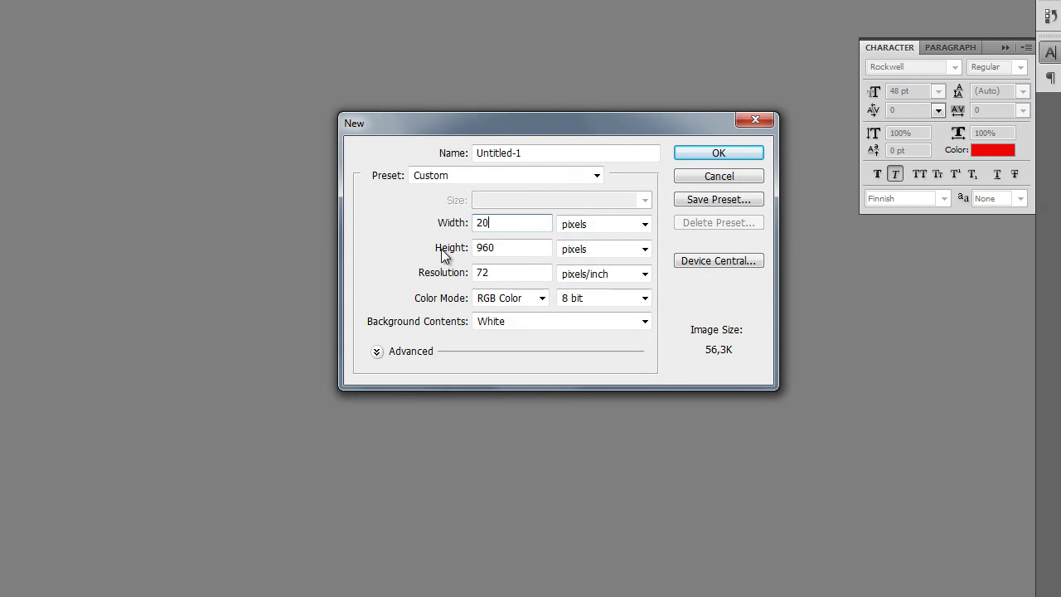
double_click(503, 249)
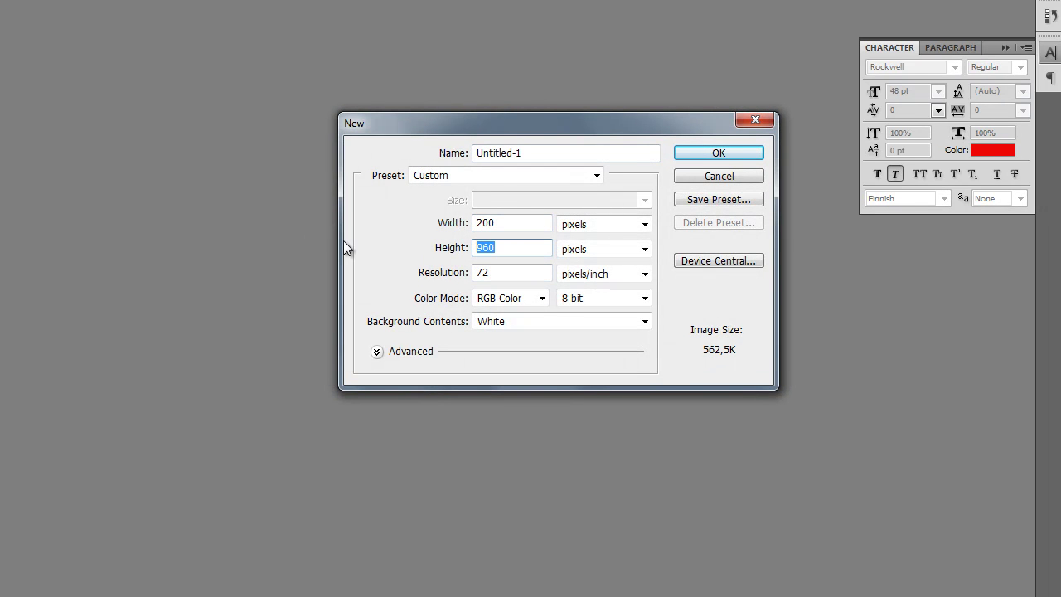
text(200)
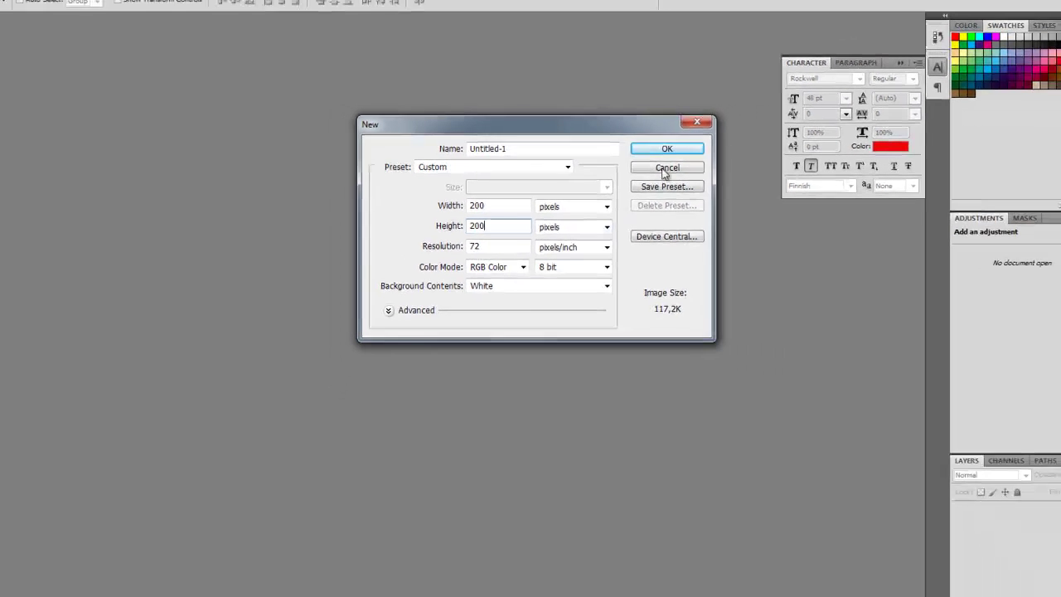
click(703, 150)
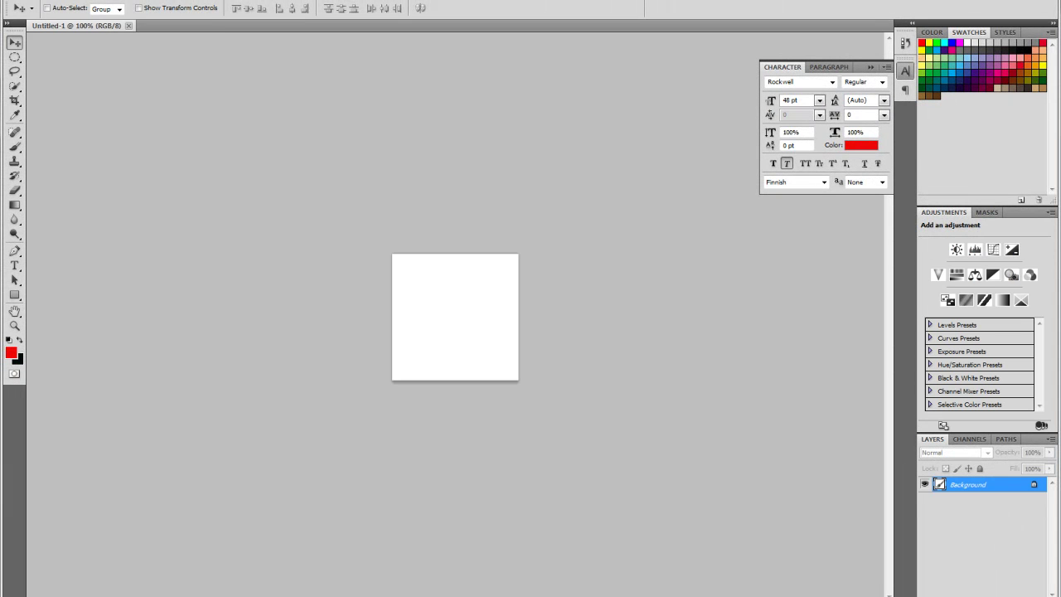
Paste the blue neon image as Layer 1 and shift it to show the bright swirls.
click(65, 3)
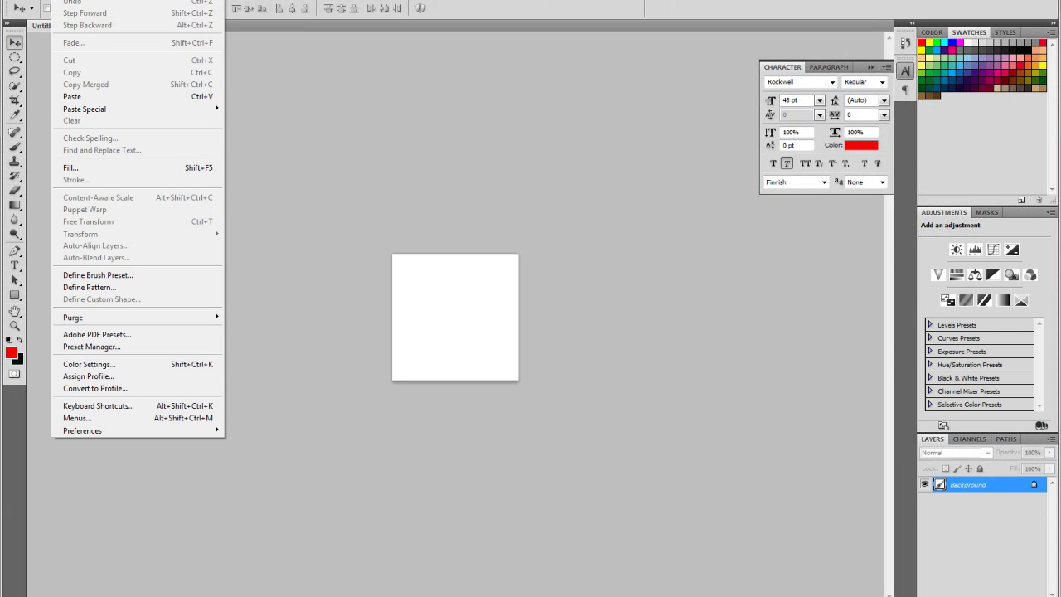
click(106, 97)
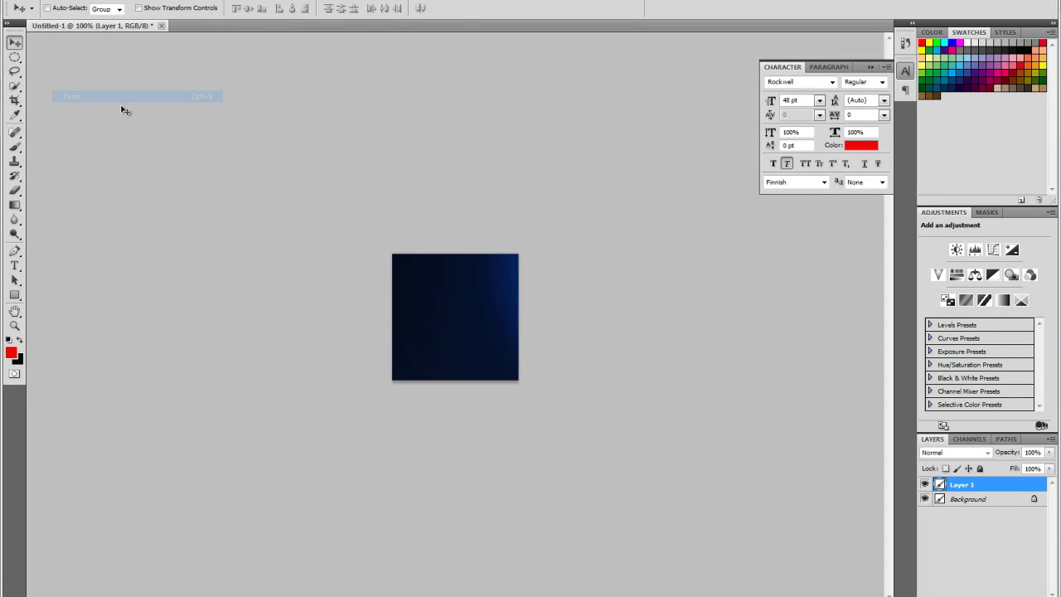
drag(486, 339, 225, 296)
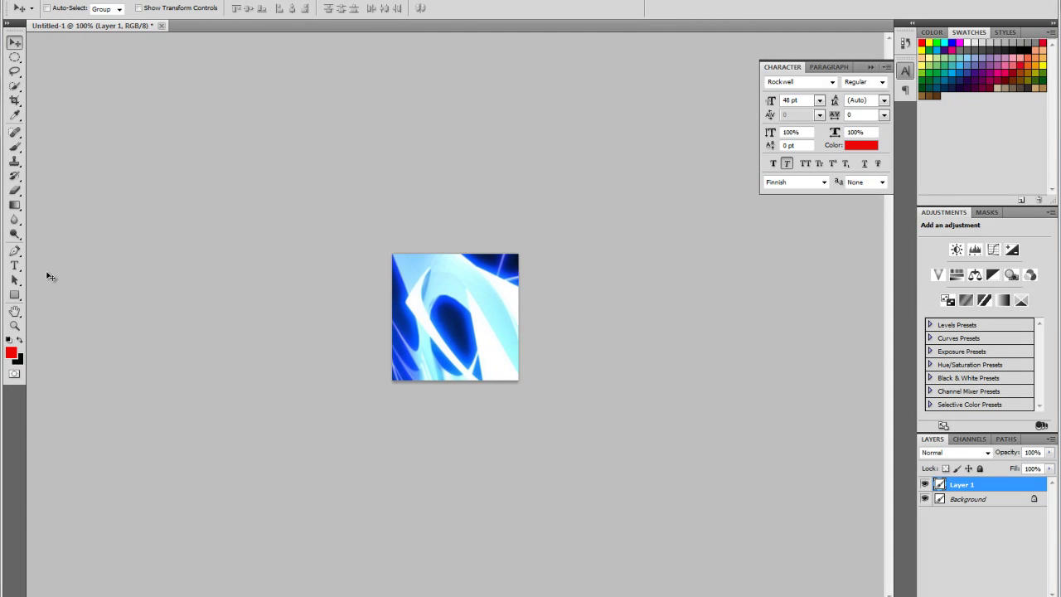
double_click(962, 486)
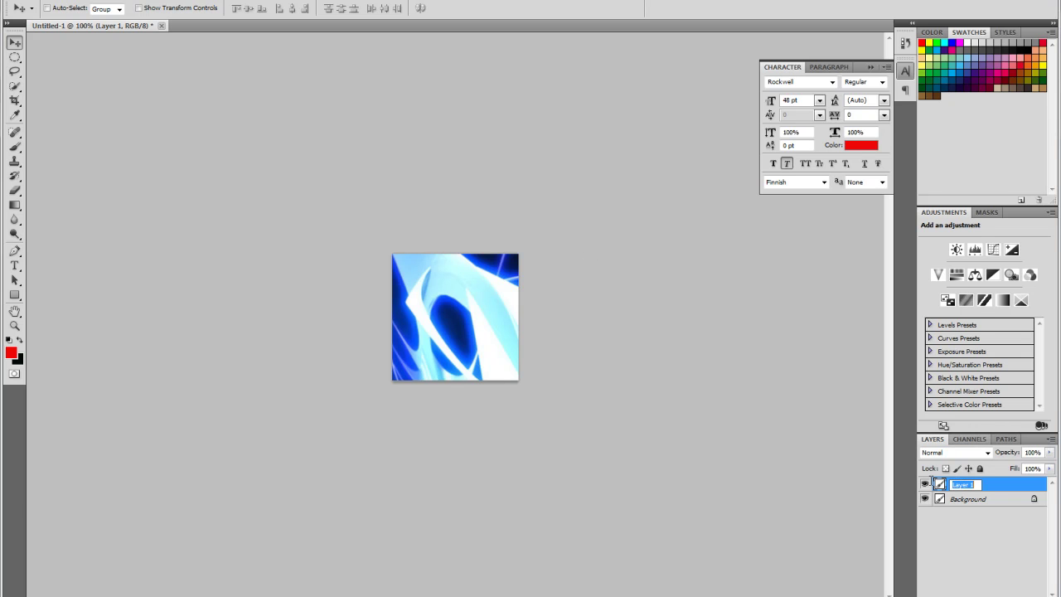
click(996, 486)
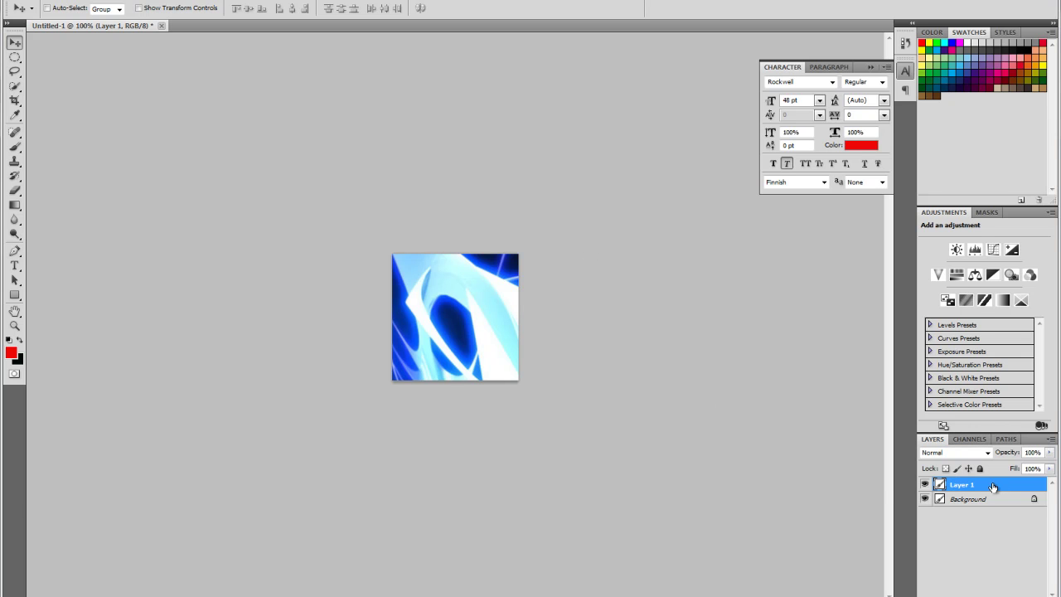
Try texture, shadow, glow and colour overlay effects on Layer 1, then turn them off.
double_click(993, 487)
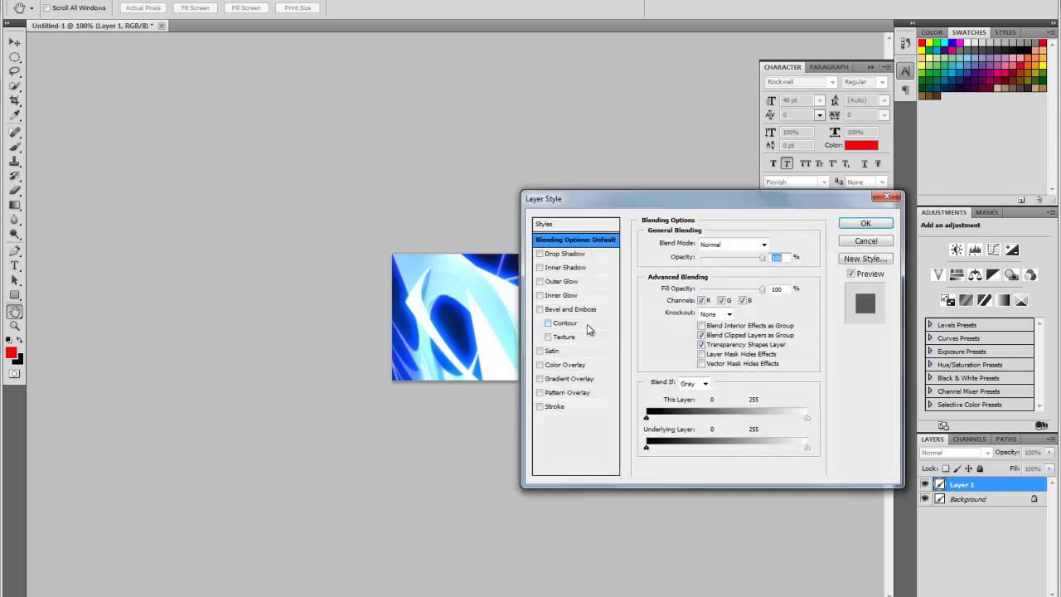
click(548, 337)
click(547, 337)
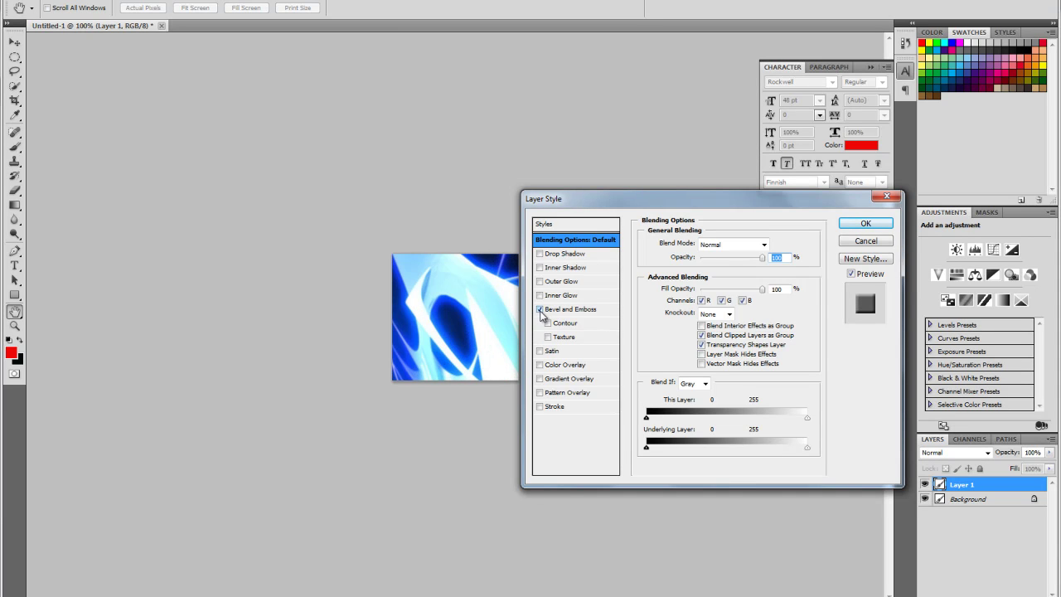
click(540, 267)
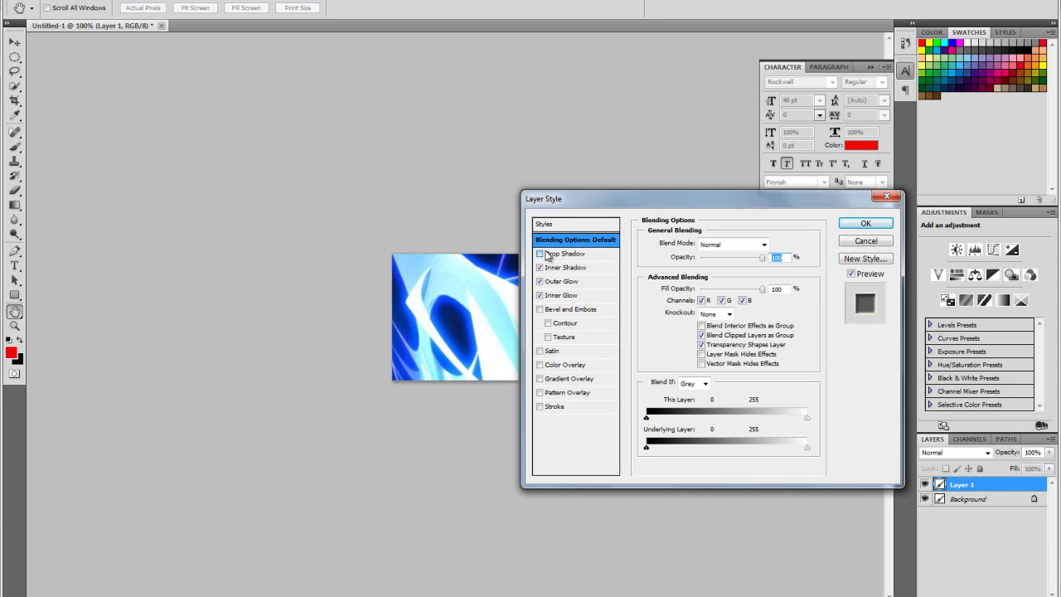
click(542, 253)
click(541, 267)
click(541, 282)
click(542, 296)
click(541, 364)
click(540, 365)
double_click(540, 351)
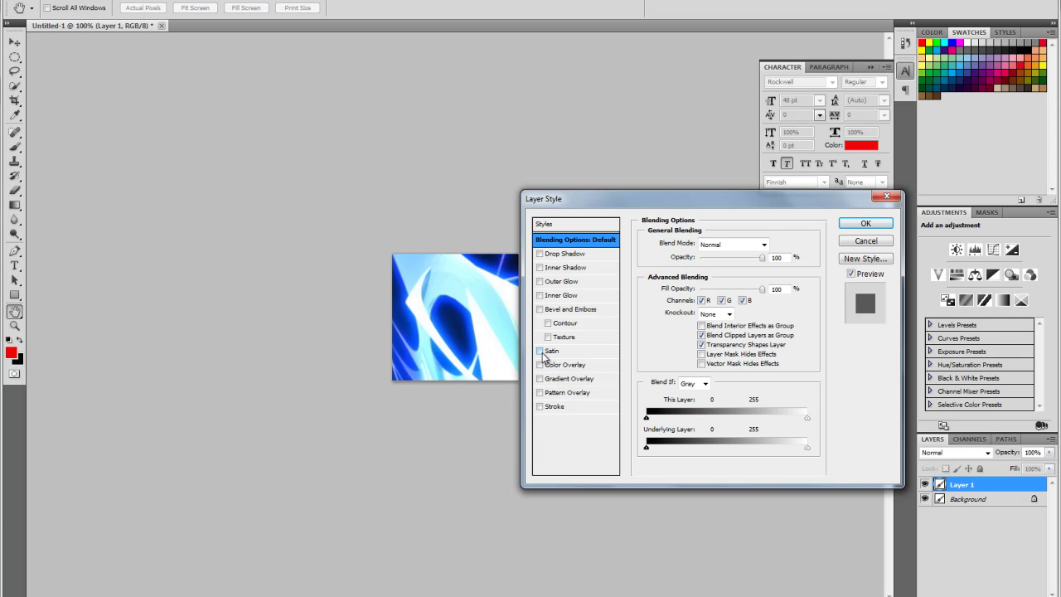
Add a black stroke to Layer 1 and apply it.
click(549, 407)
click(670, 323)
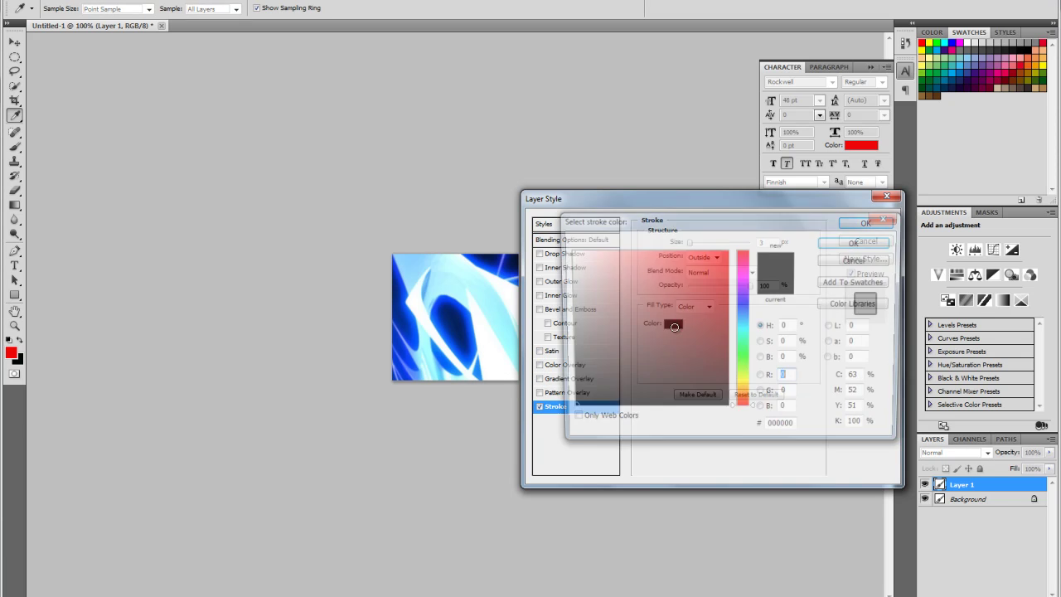
click(652, 324)
mouse_move(658, 310)
mouse_down()
mouse_move(694, 403)
mouse_move(729, 409)
mouse_up()
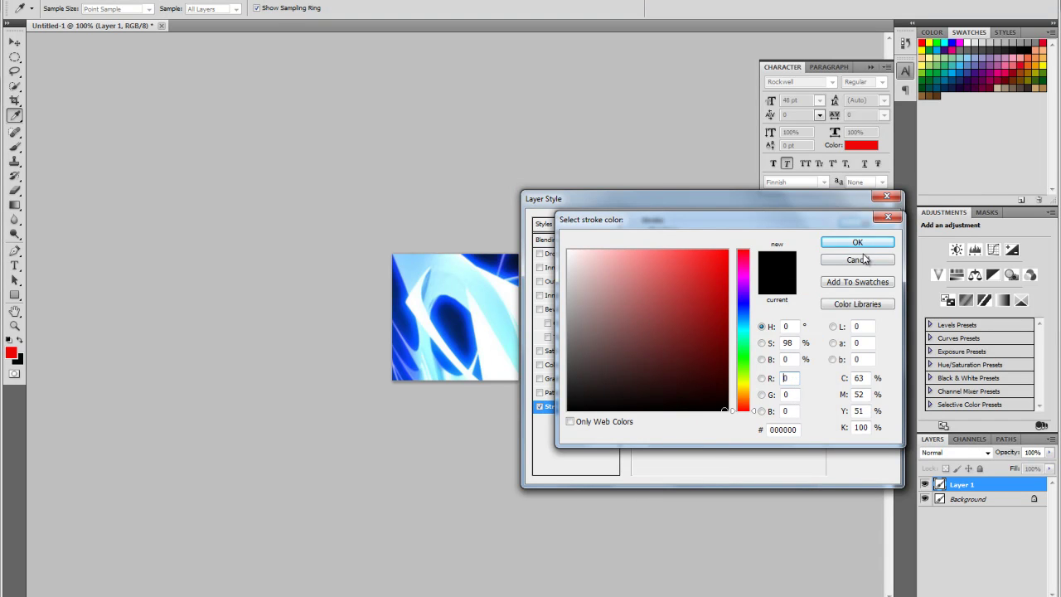
click(857, 242)
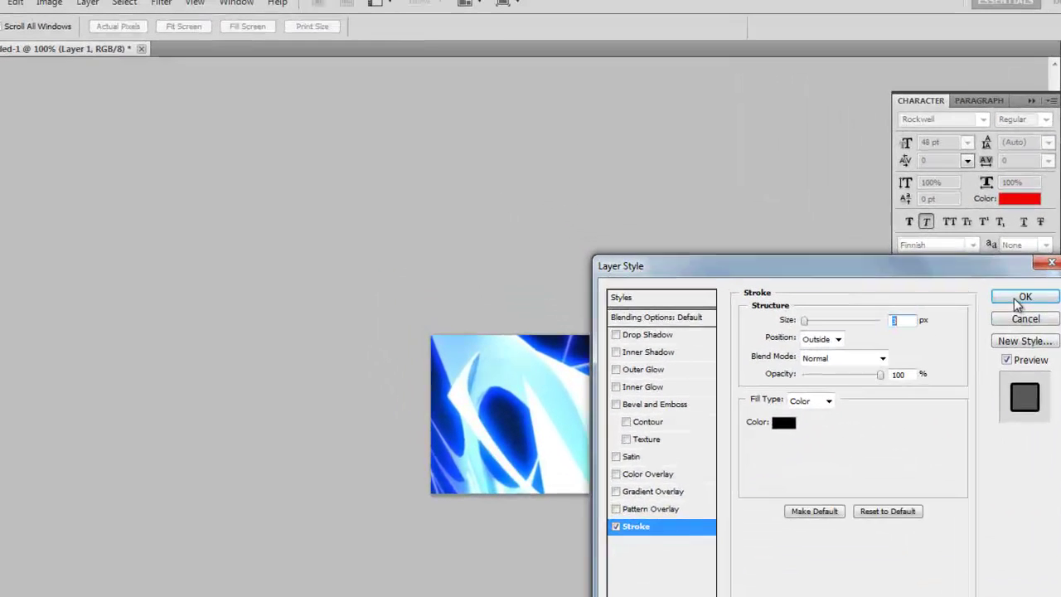
click(917, 247)
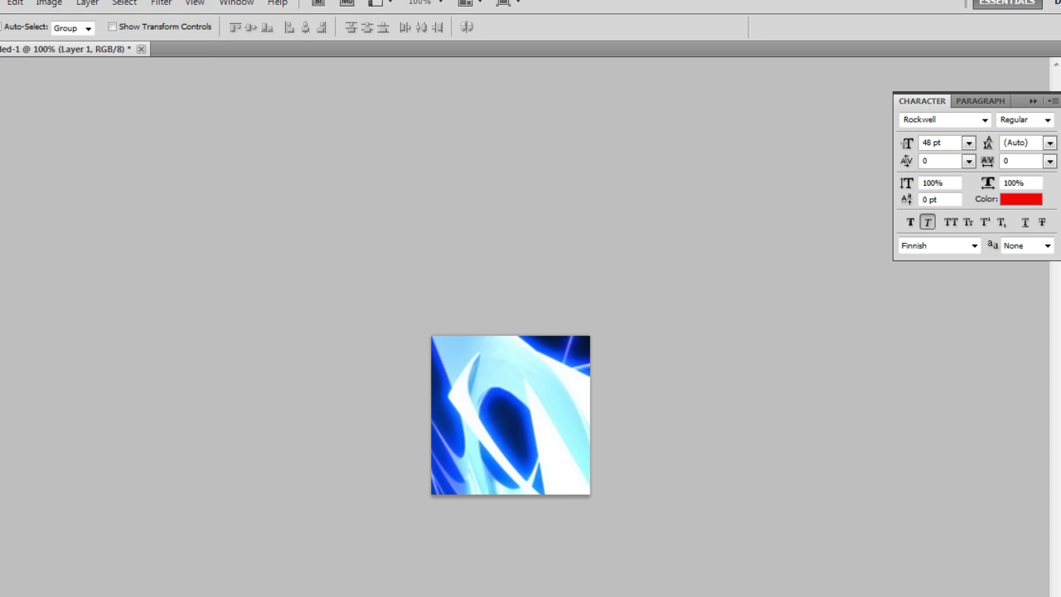
Open the genesect image file.
click(2, 2)
click(33, 30)
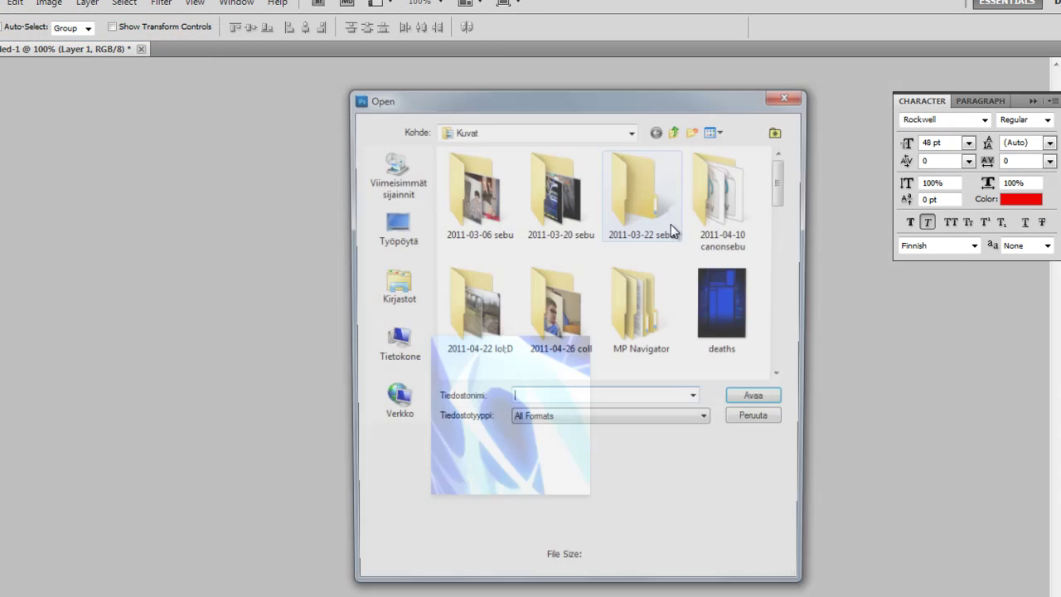
drag(783, 187, 784, 227)
double_click(510, 203)
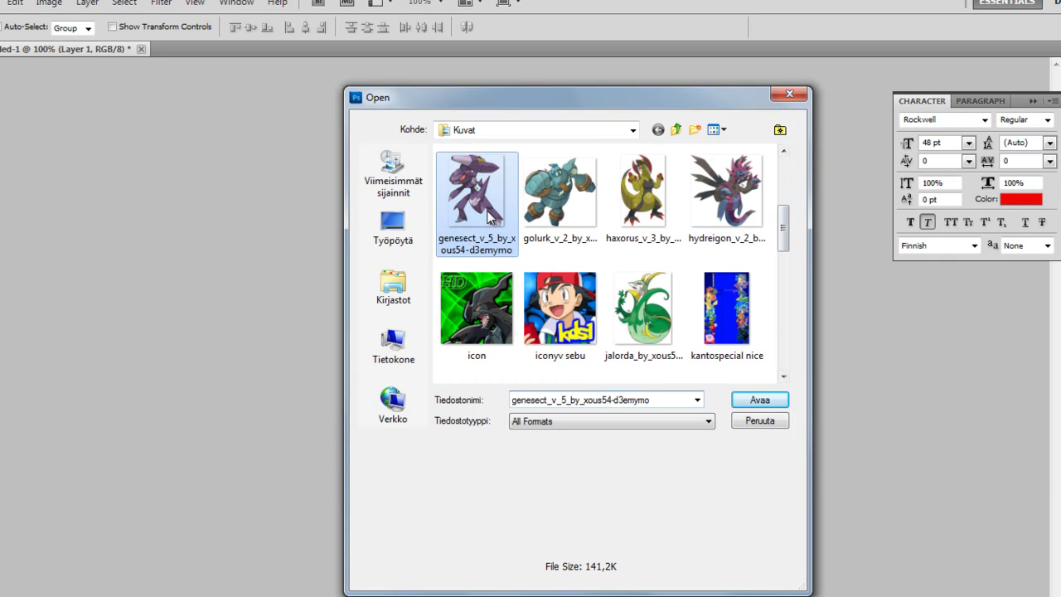
Drag the Genesect artwork into the icon, placing its head toward the lower right.
drag(237, 71, 100, 136)
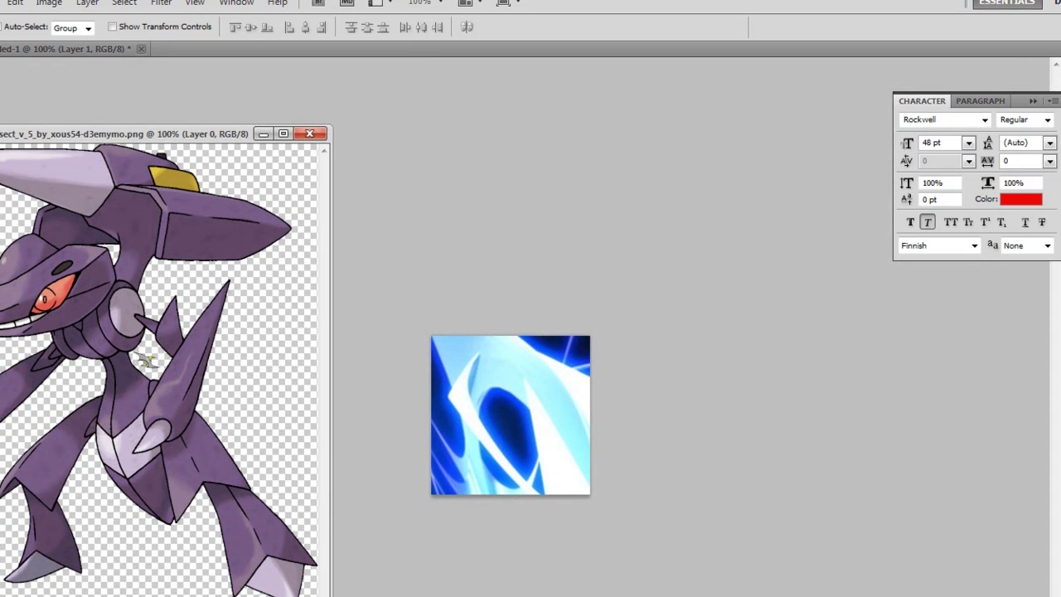
drag(91, 244, 419, 385)
drag(517, 397, 596, 403)
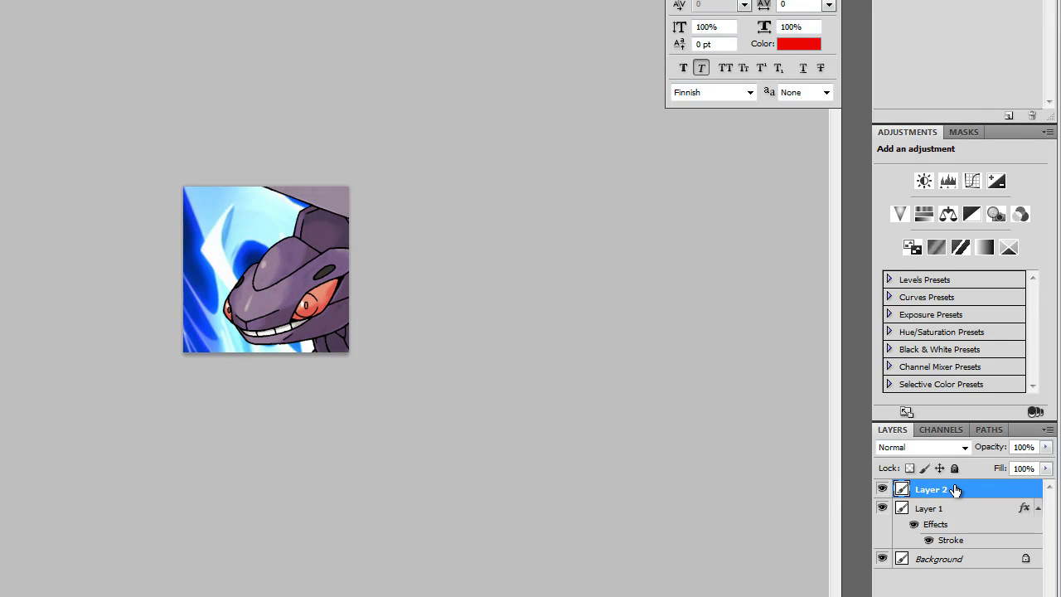
Add an inner shadow and a drop shadow to the Genesect layer.
double_click(955, 490)
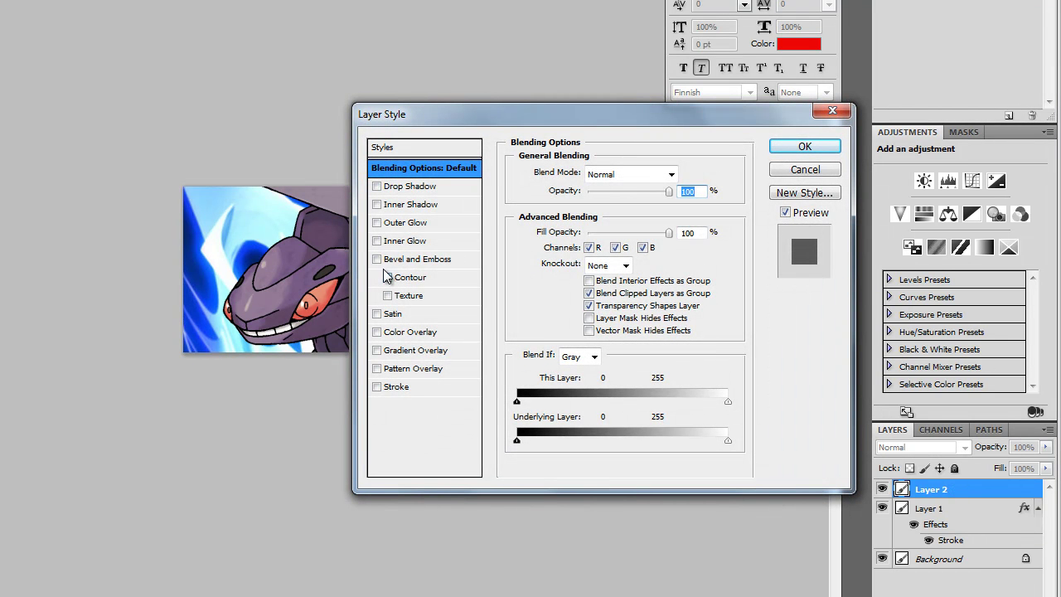
click(377, 205)
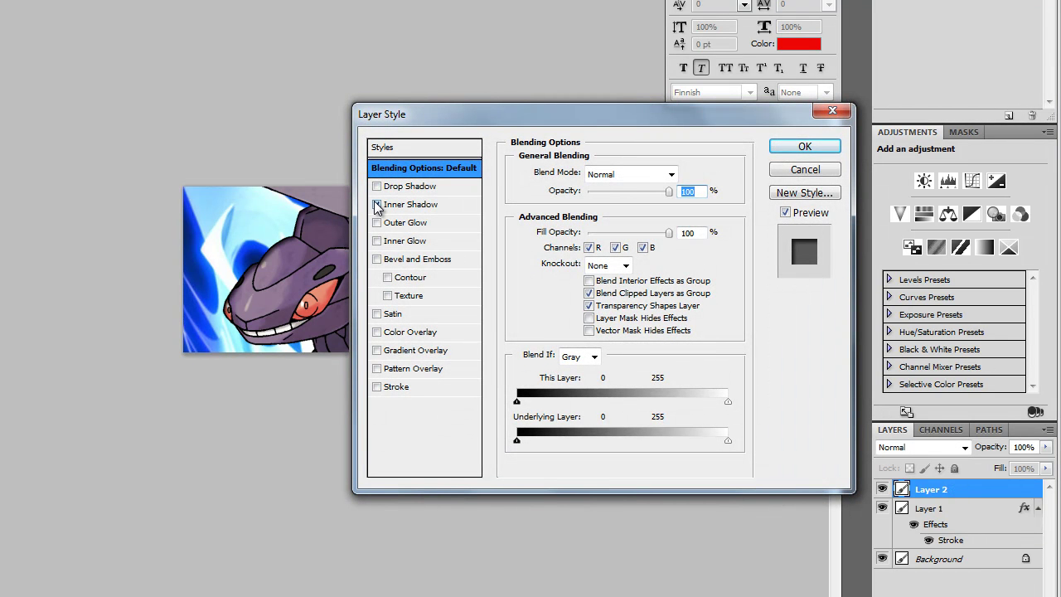
click(377, 205)
click(378, 206)
click(379, 205)
click(376, 193)
click(377, 193)
click(376, 193)
click(376, 193)
click(377, 187)
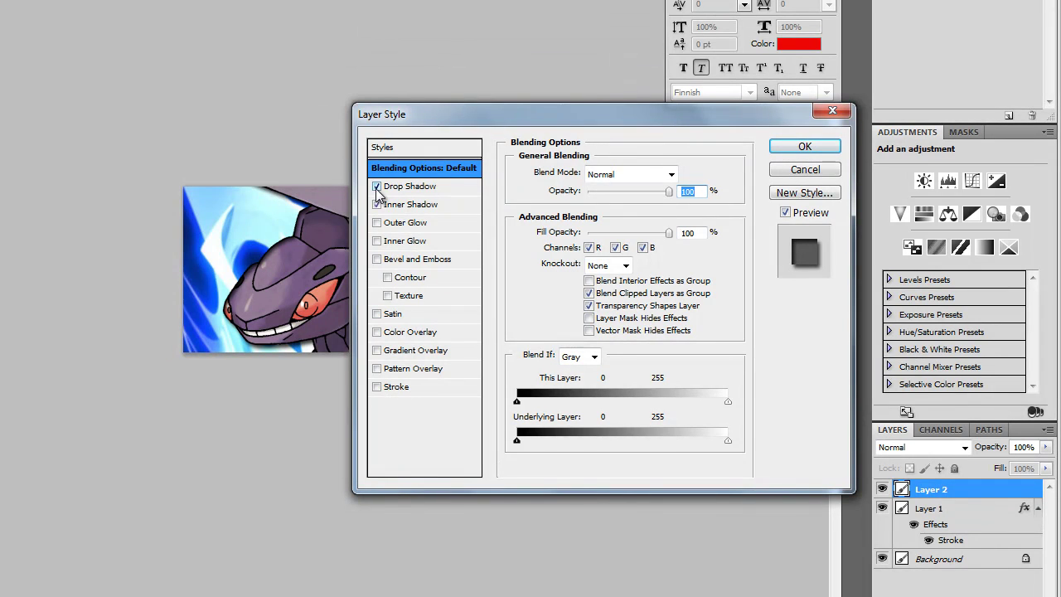
Add a plain bevel and emboss, testing and discarding inner glow and pattern overlay.
click(388, 296)
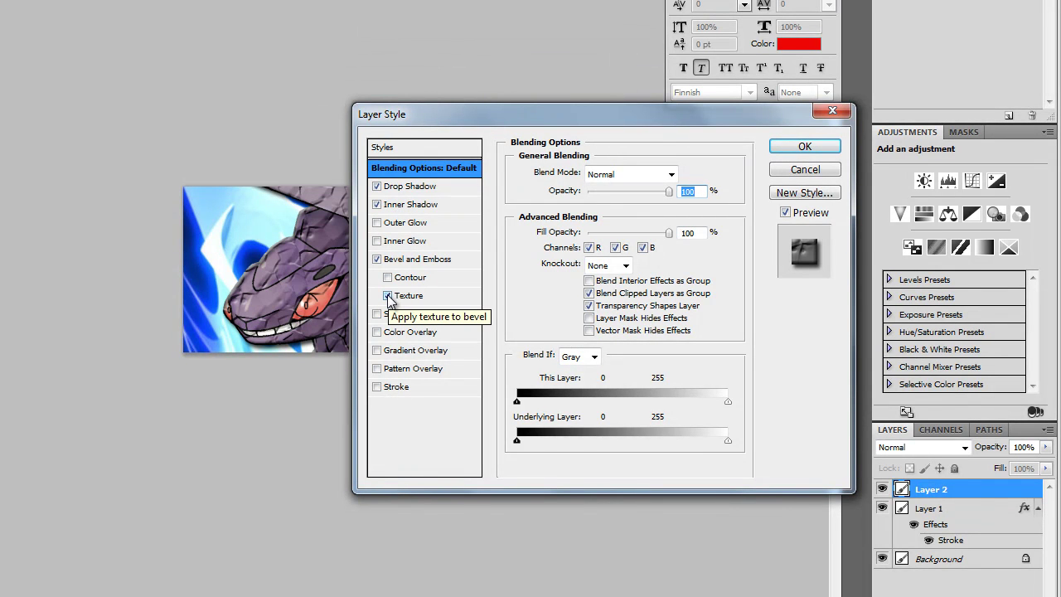
click(387, 297)
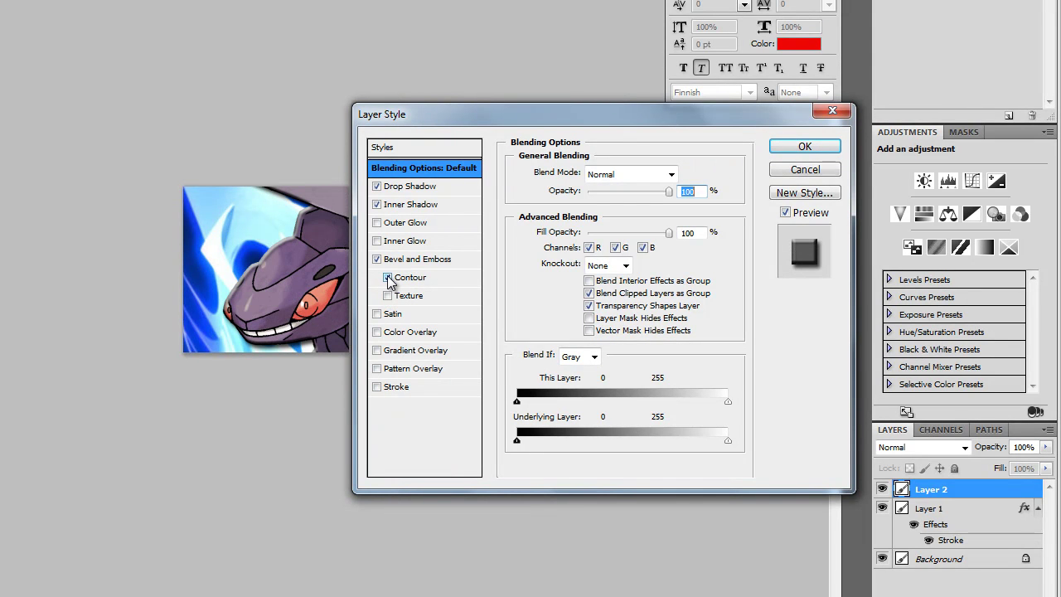
click(378, 240)
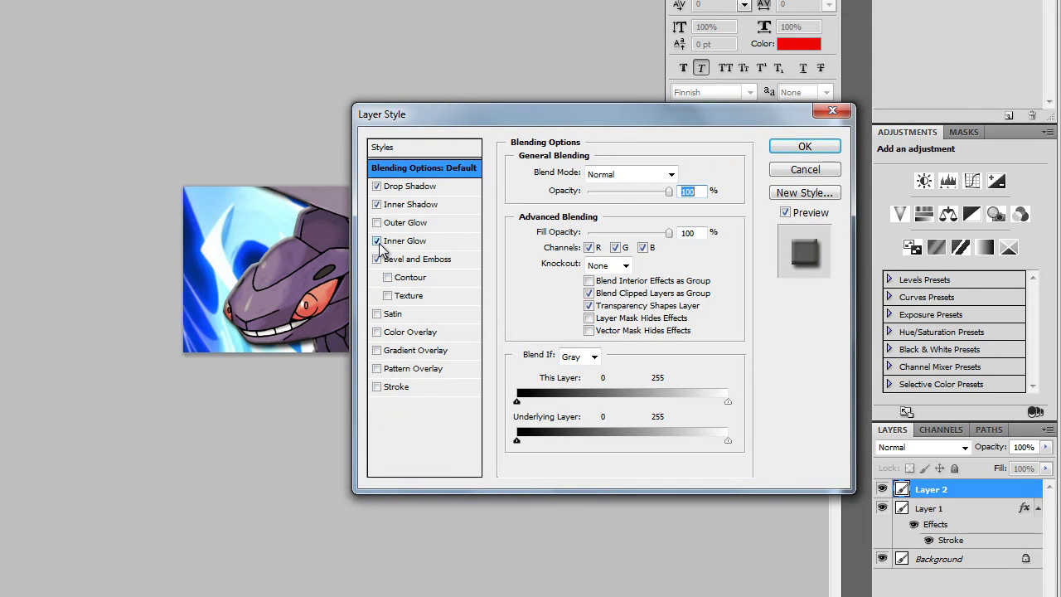
click(378, 240)
click(386, 370)
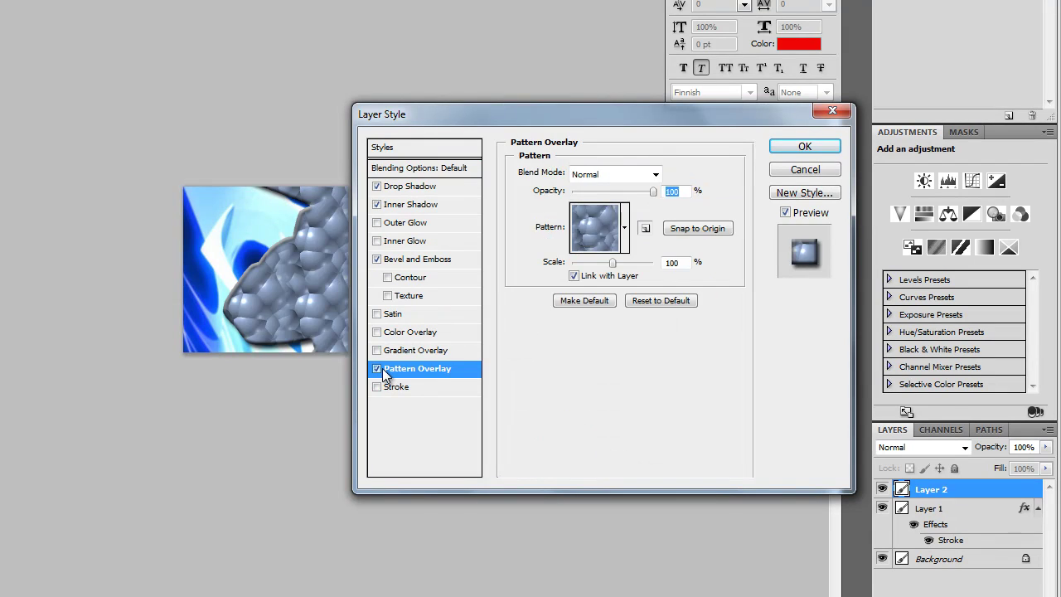
click(378, 368)
click(383, 391)
click(386, 391)
Give Genesect a black outline stroke after trying red and blue, and apply the effects.
click(386, 390)
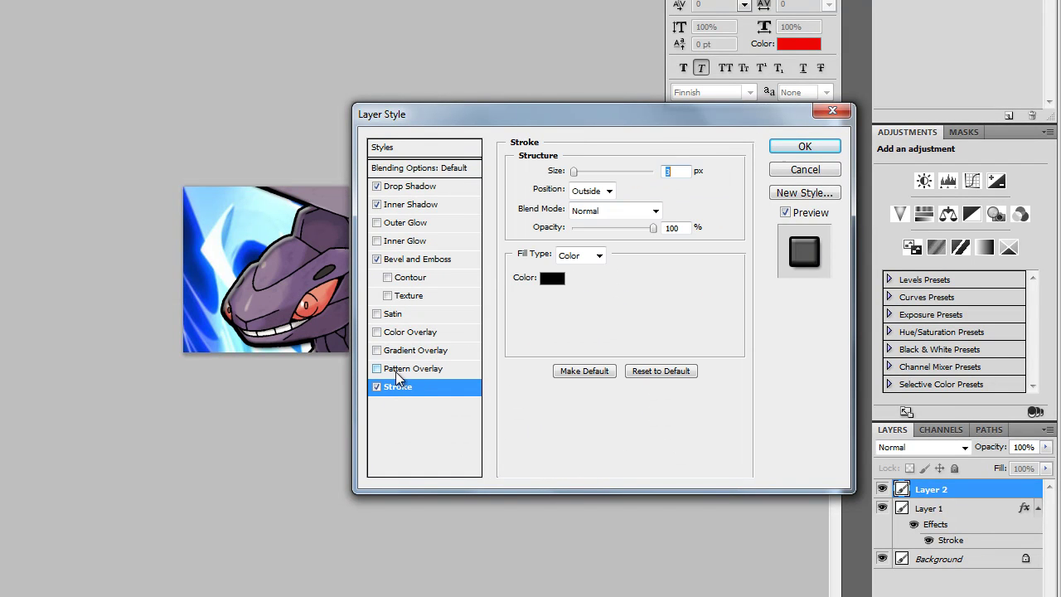
click(551, 281)
drag(567, 243, 625, 181)
click(651, 279)
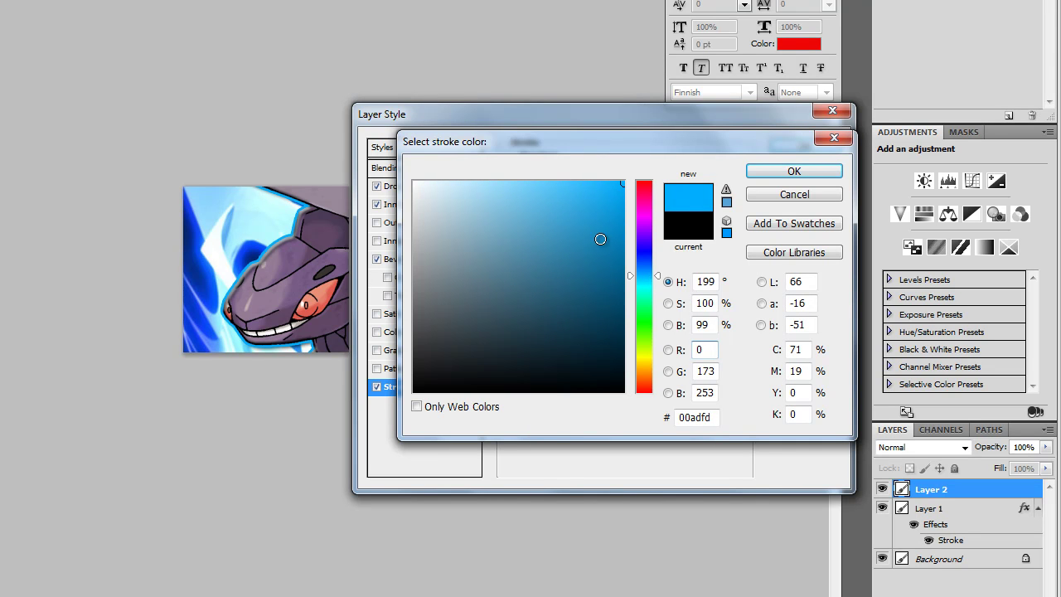
drag(600, 238, 630, 184)
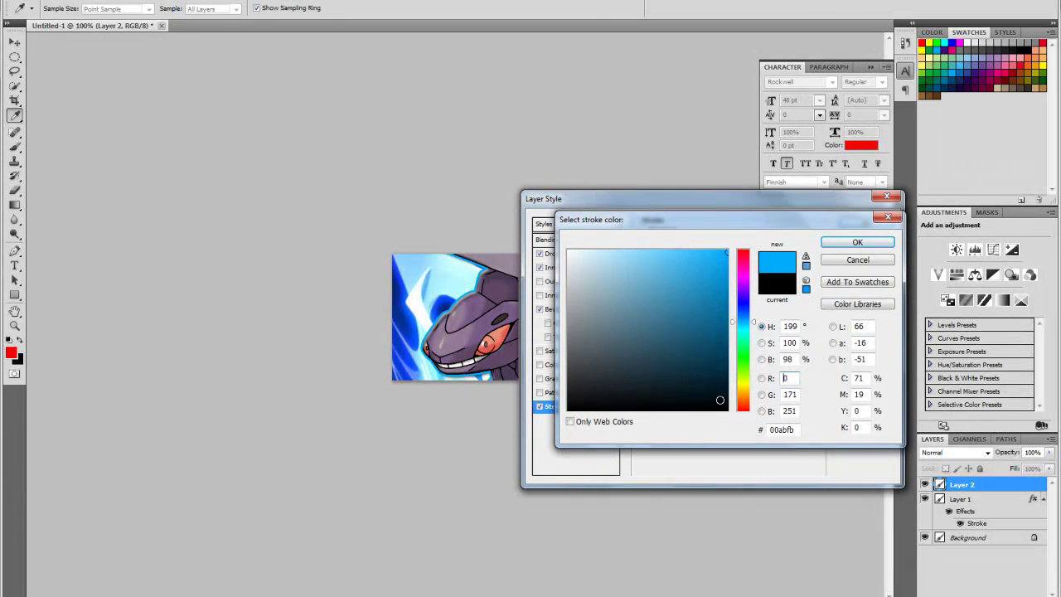
click(723, 410)
click(842, 245)
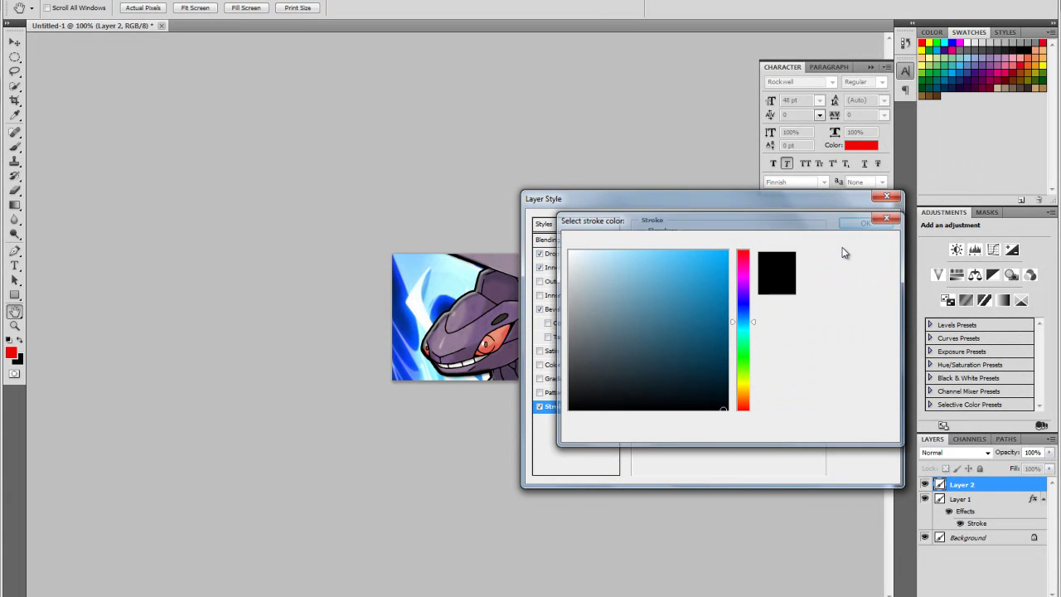
click(867, 222)
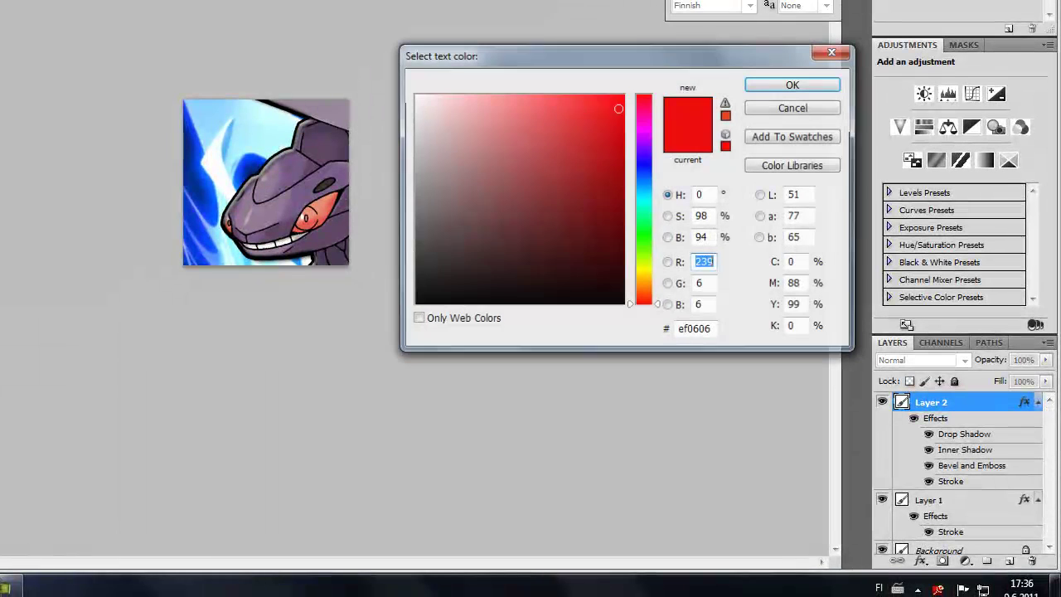
Set the text colour to a vivid blue.
click(644, 189)
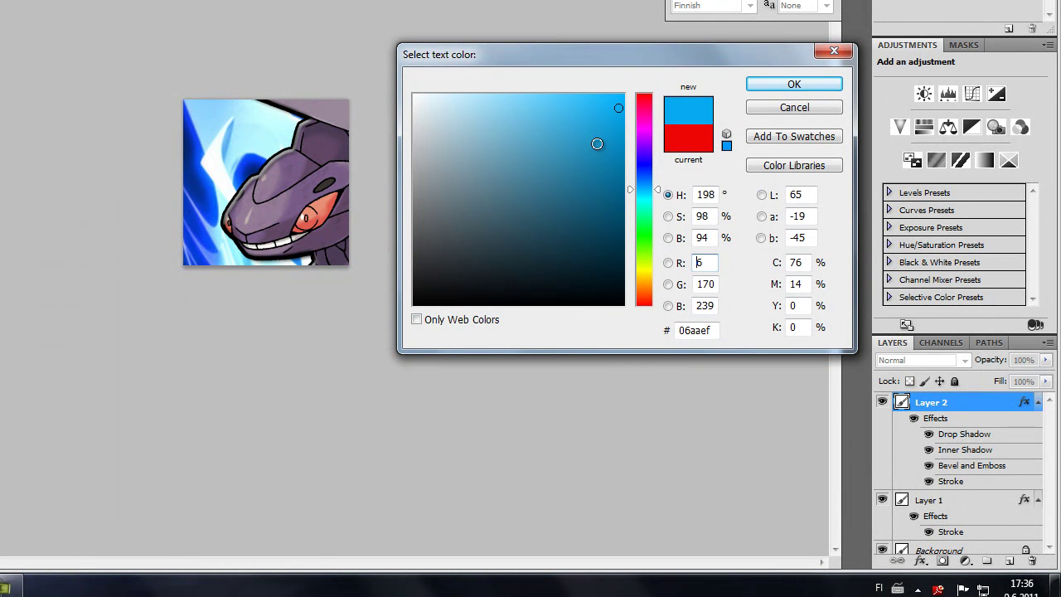
drag(643, 195, 637, 168)
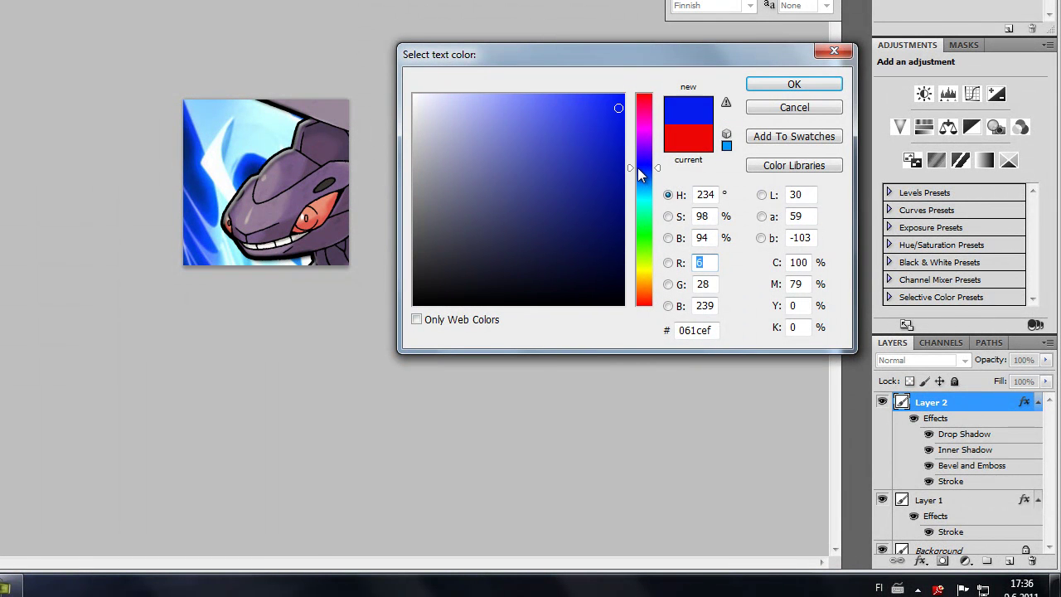
drag(616, 112, 625, 93)
click(793, 83)
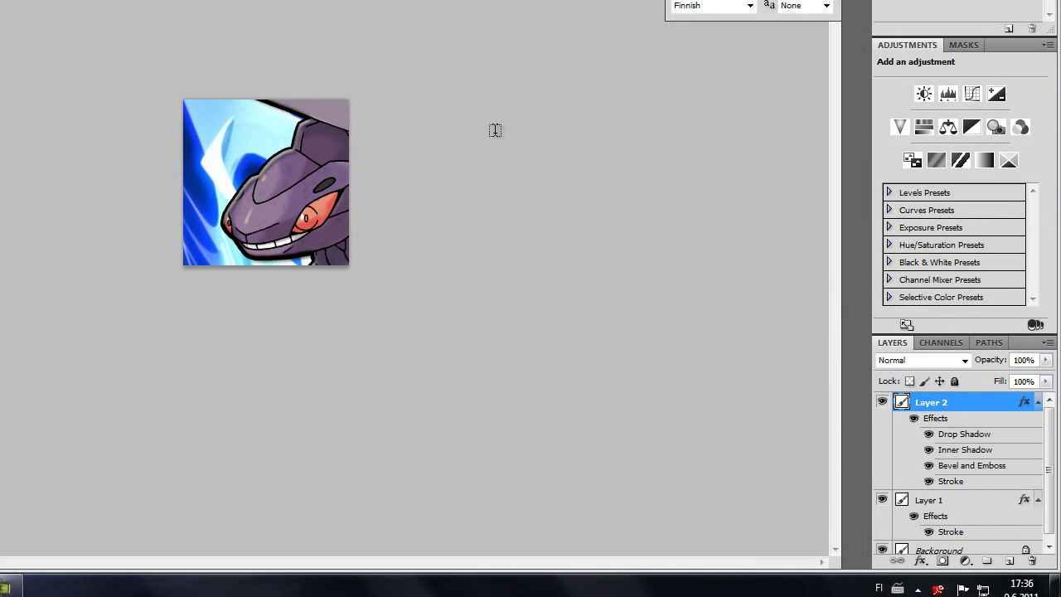
Type 'HD' at the icon's lower-left corner.
click(199, 255)
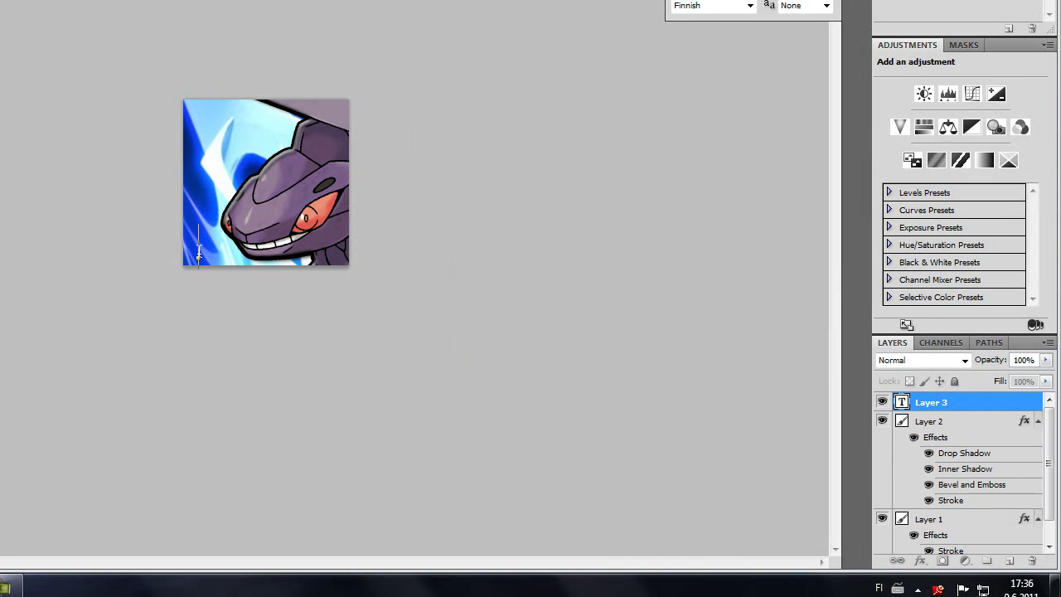
text(HD)
double_click(954, 406)
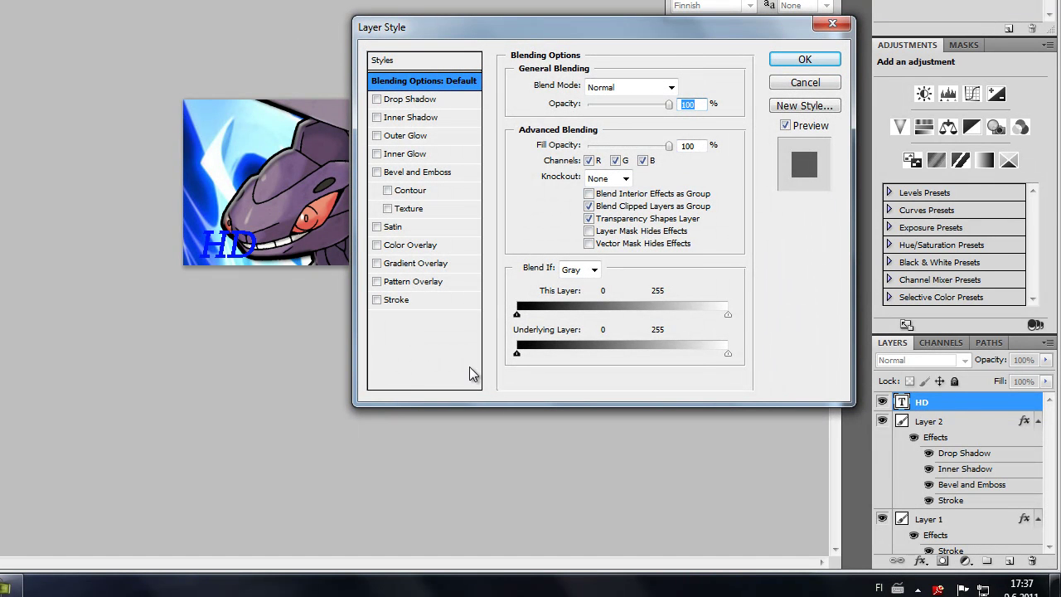
Add drop shadow and inner shadow to HD, trying and removing colour overlay and textured bevel.
click(376, 99)
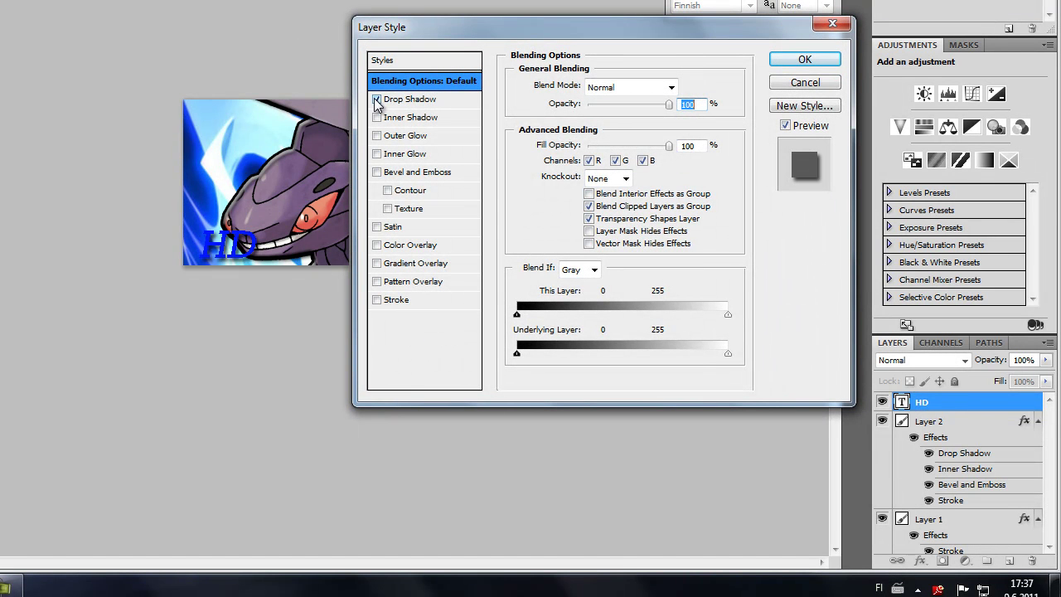
click(376, 118)
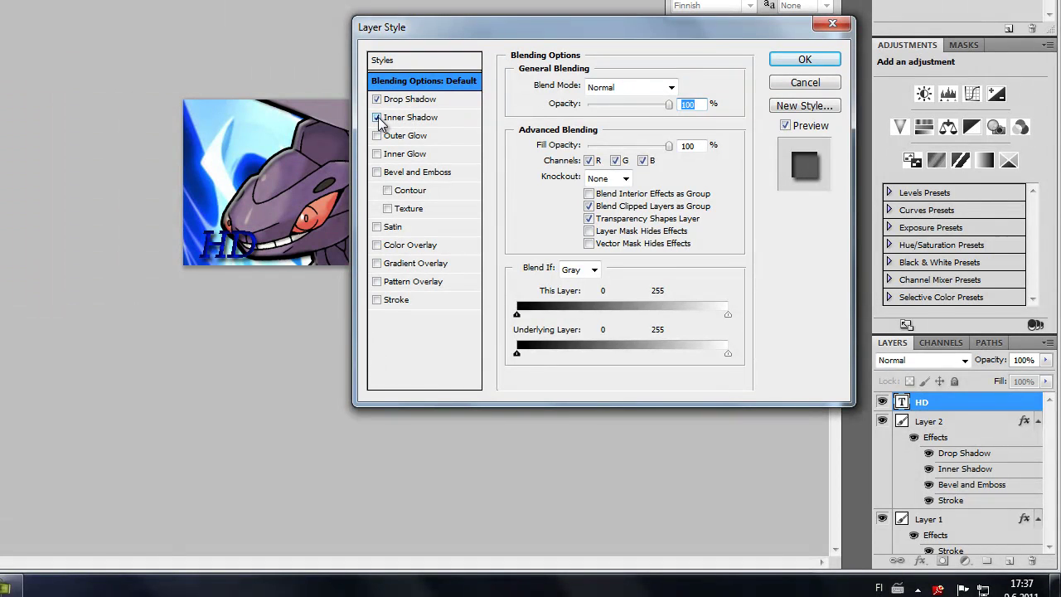
click(376, 246)
click(377, 245)
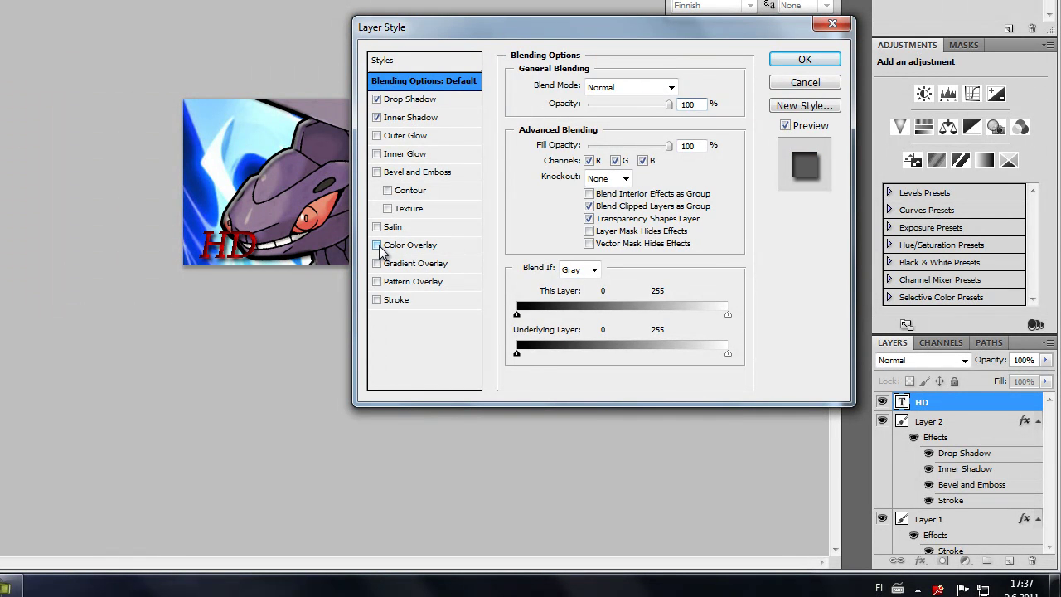
click(387, 209)
click(393, 212)
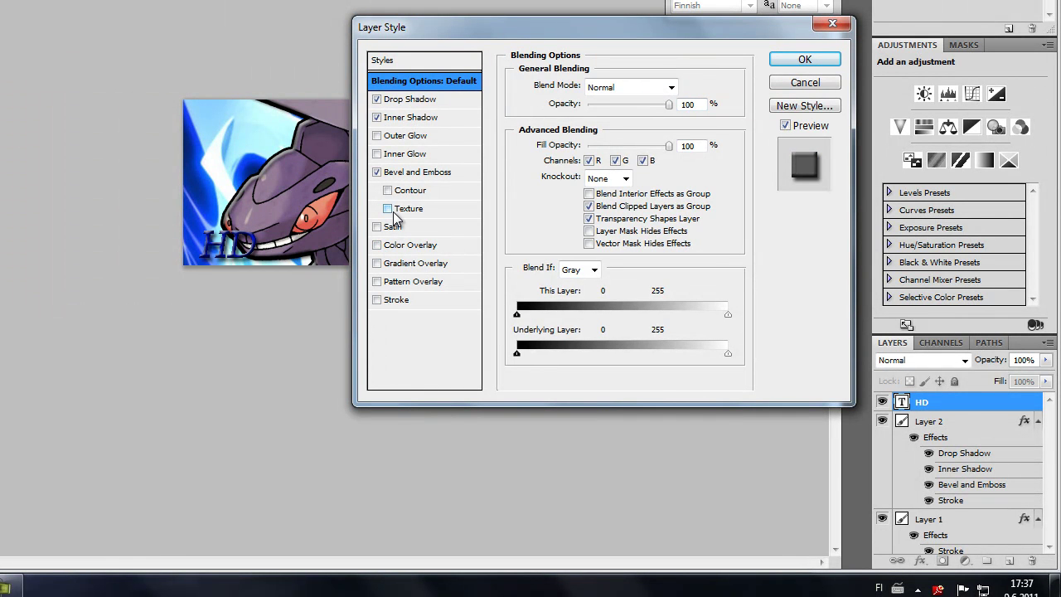
Give the HD text a yellow-green (d6f40e) outline stroke.
click(398, 300)
click(548, 192)
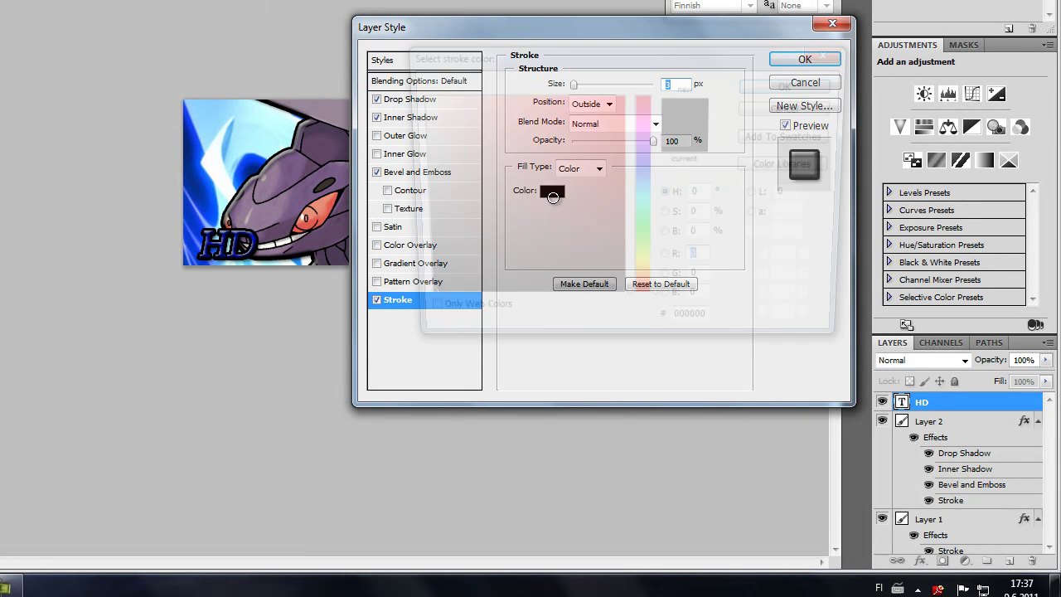
drag(636, 268, 638, 265)
click(612, 103)
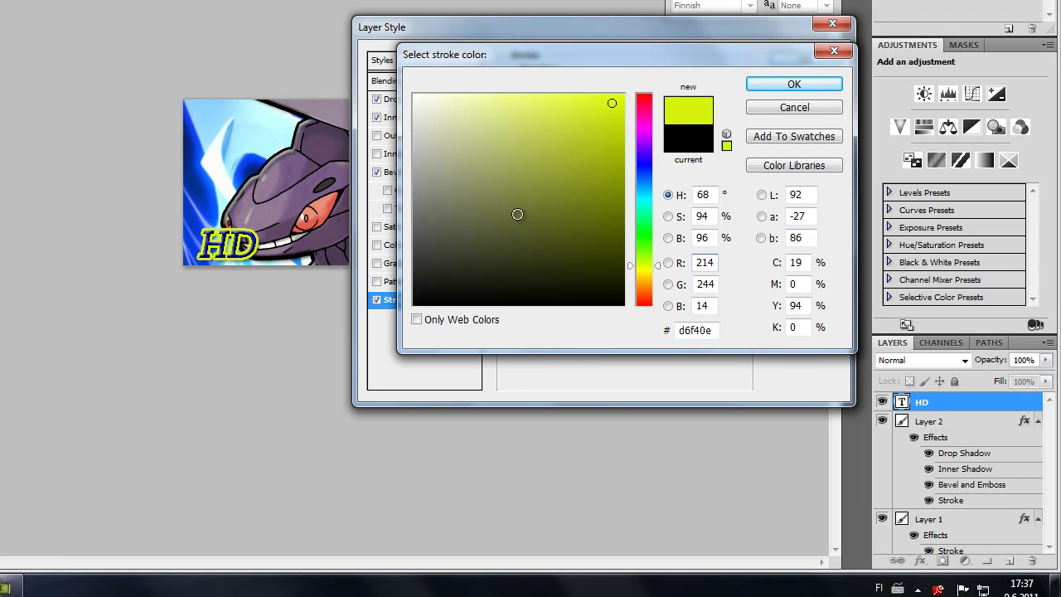
click(787, 83)
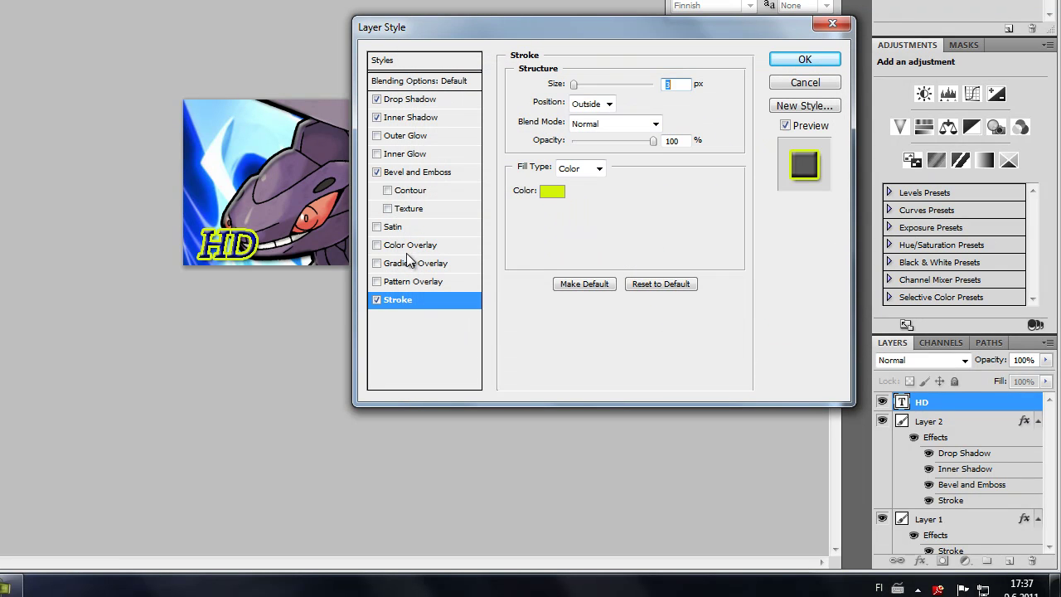
Fine-tune the HD effects, dropping the bevel and a test inner glow, then apply them.
click(376, 172)
click(377, 100)
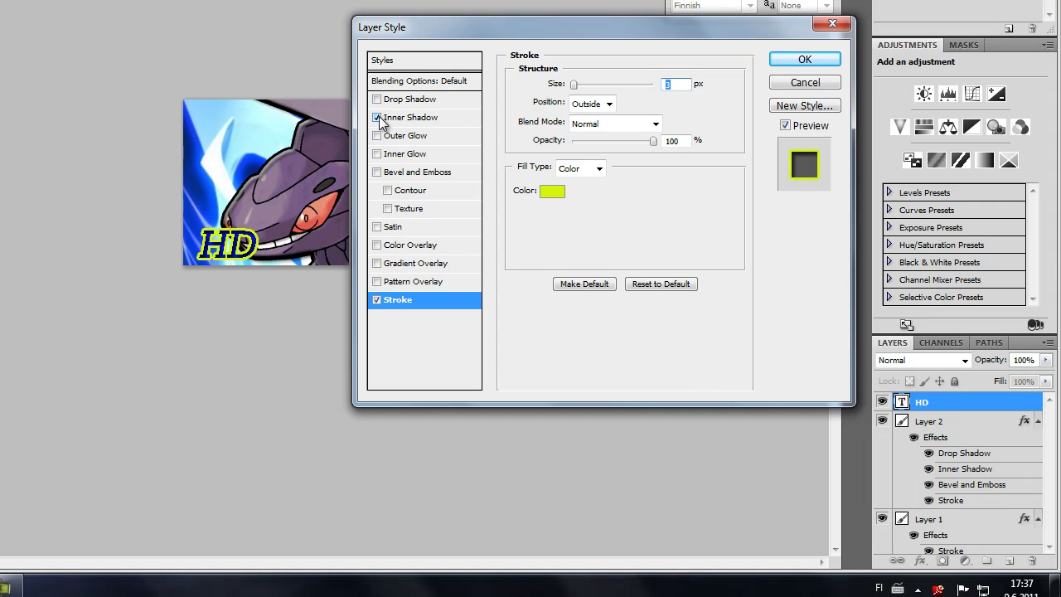
click(377, 118)
click(377, 154)
click(377, 154)
click(378, 117)
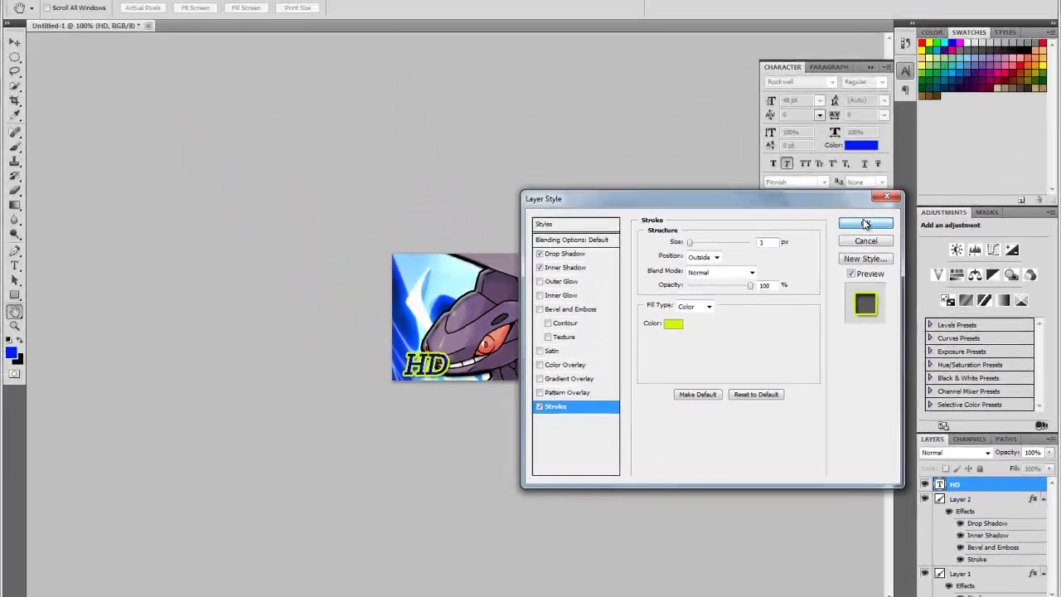
click(864, 224)
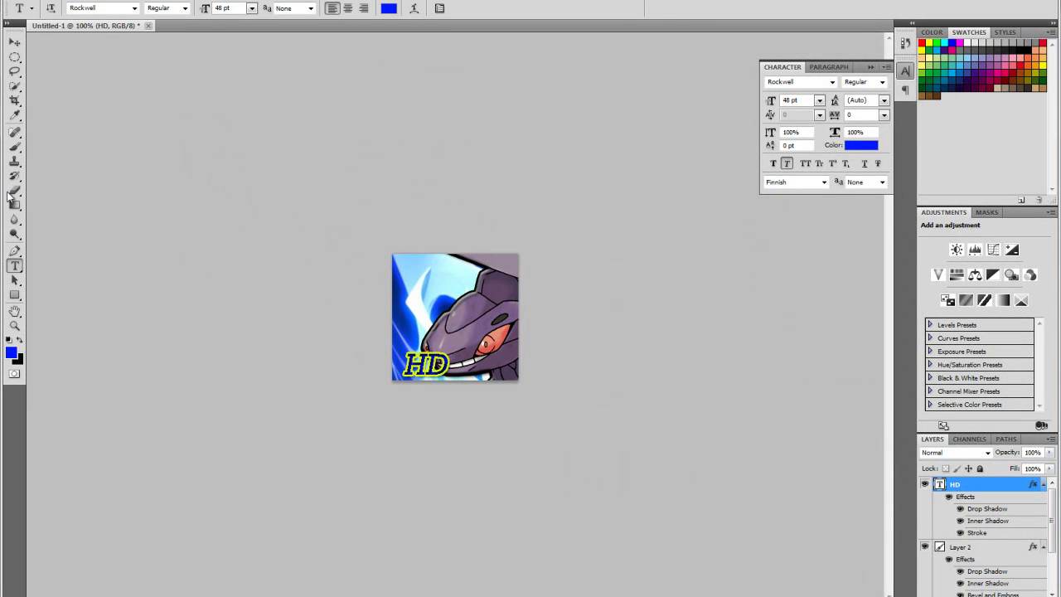
Nudge the HD text slightly left, then save the icon as PNG 'icon 2' with default options.
click(14, 42)
mouse_move(417, 367)
mouse_down()
mouse_move(409, 373)
mouse_move(416, 281)
mouse_move(401, 266)
mouse_move(413, 277)
mouse_move(410, 370)
mouse_up()
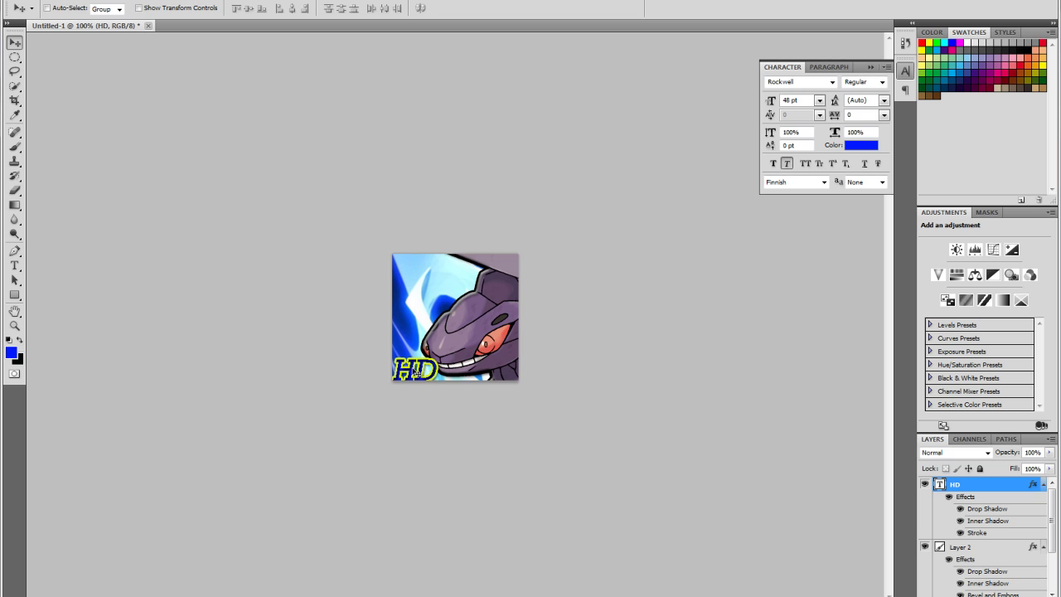
click(36, 1)
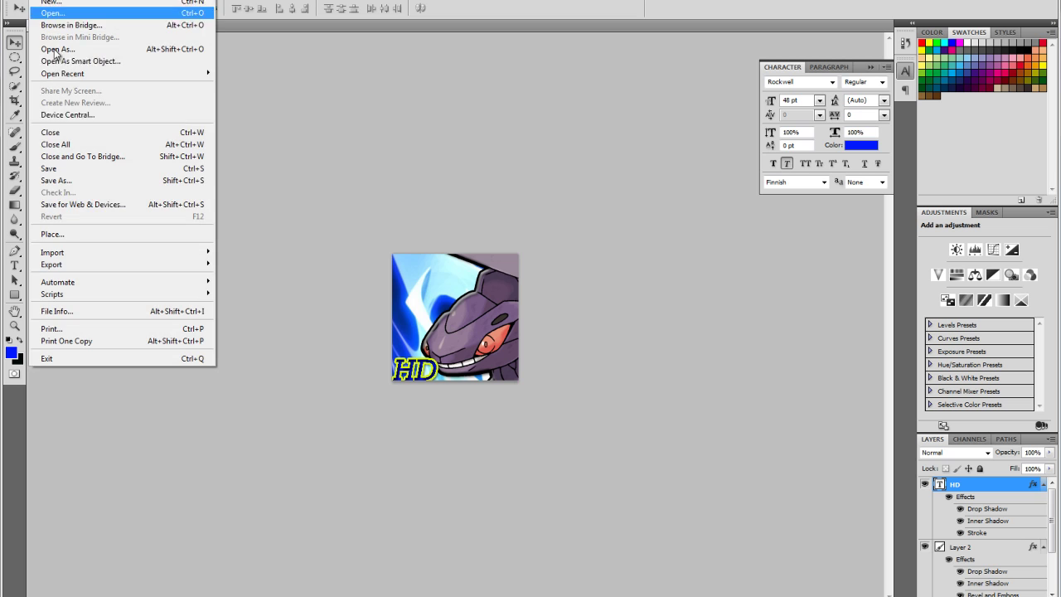
click(85, 180)
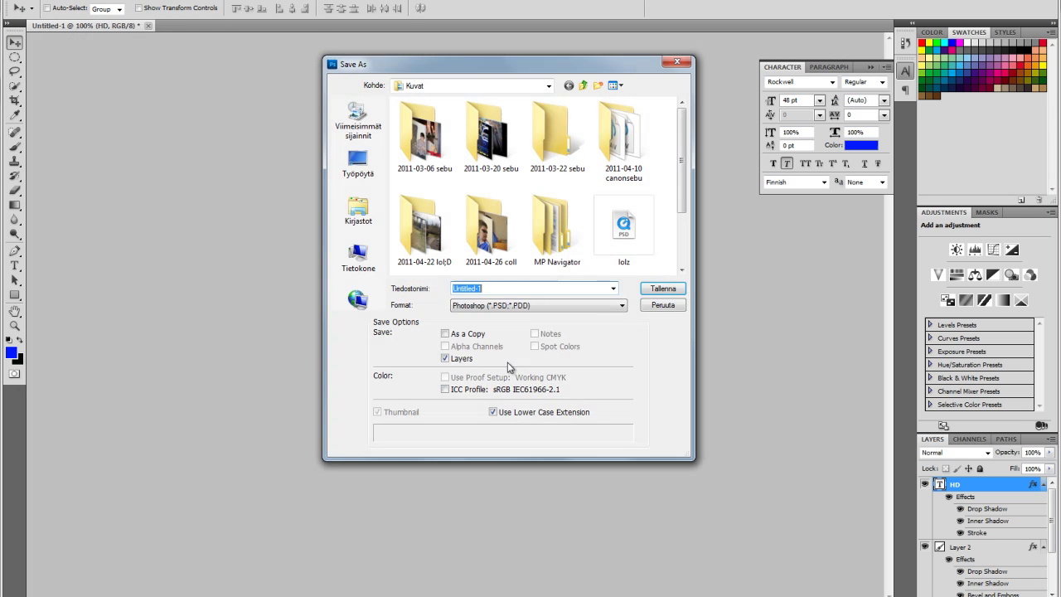
click(621, 306)
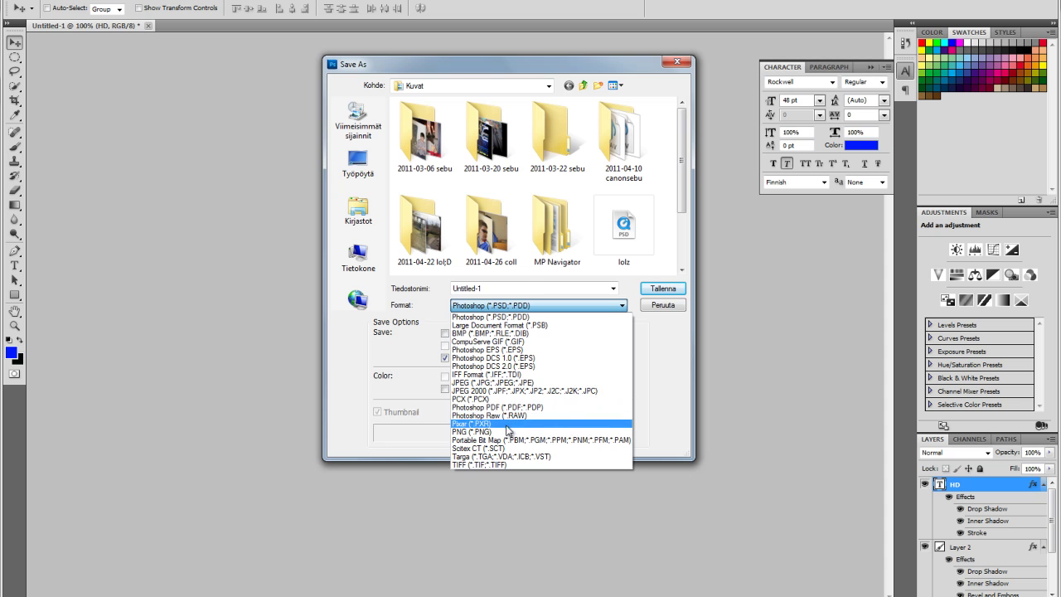
click(504, 432)
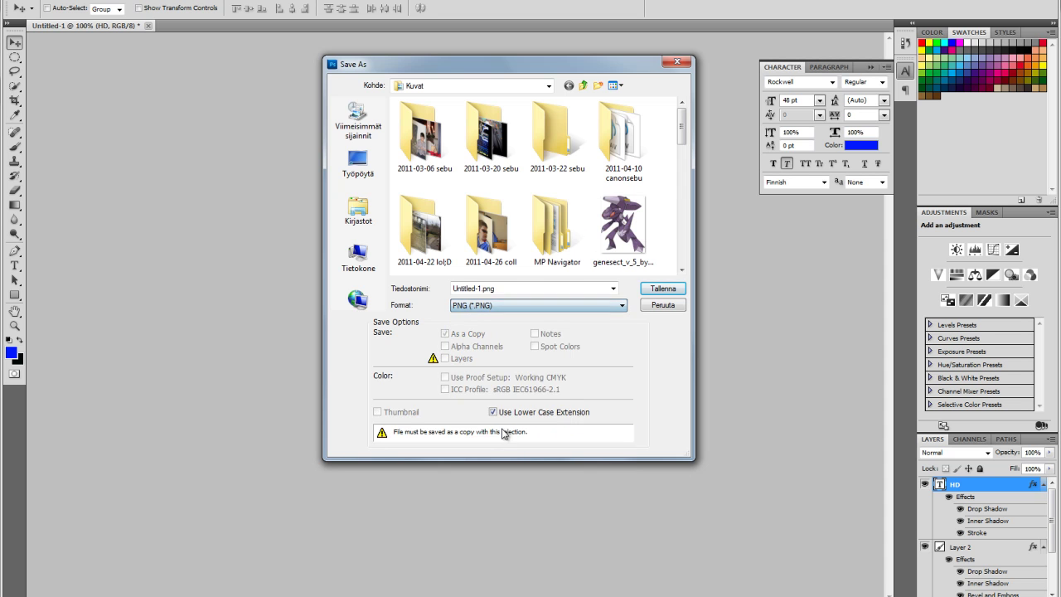
double_click(590, 287)
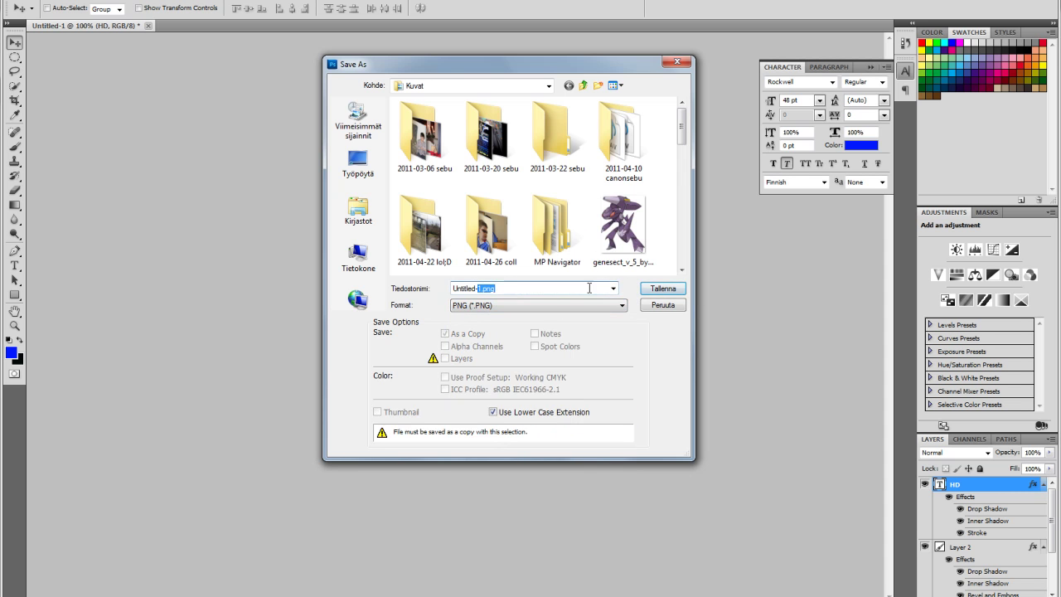
text(i)
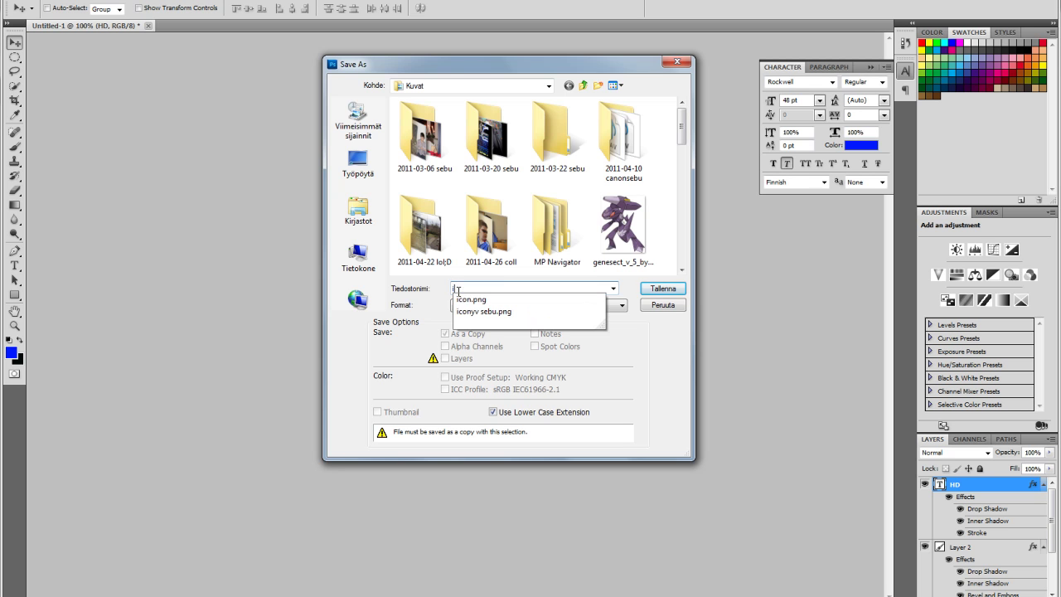
text(con 222)
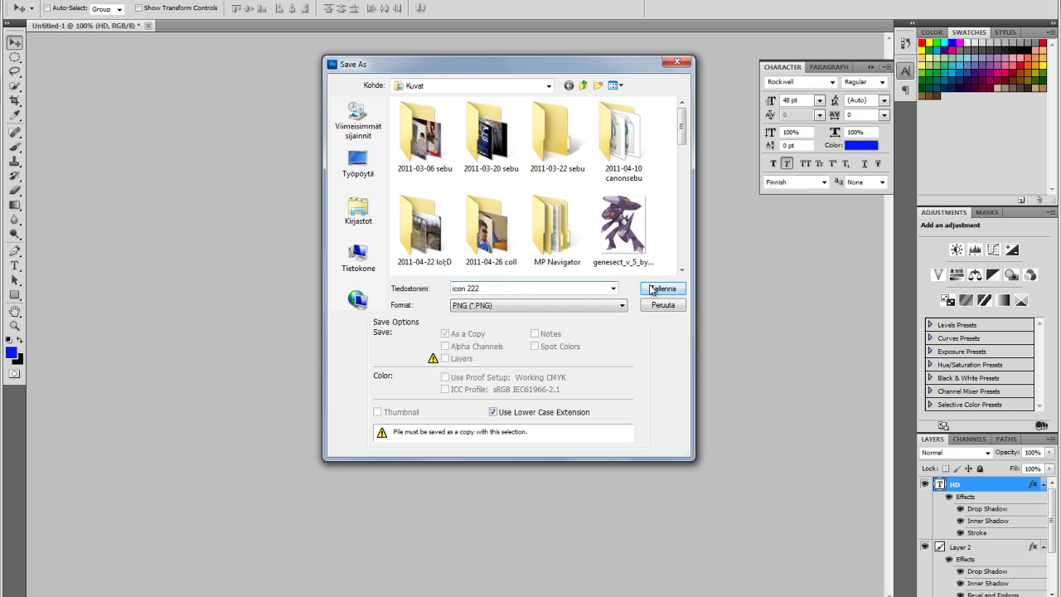
click(651, 289)
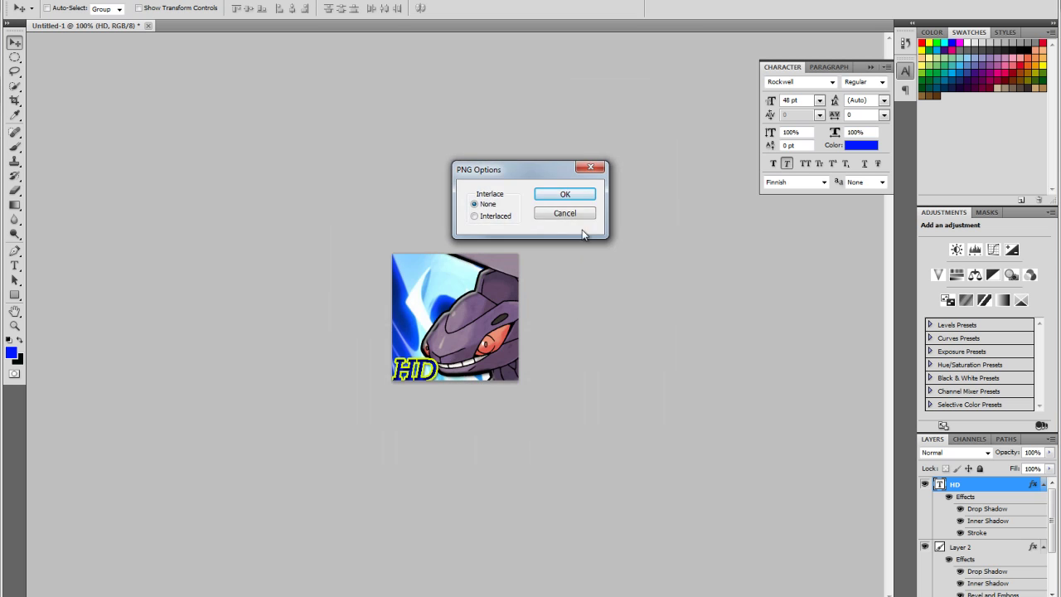
click(563, 195)
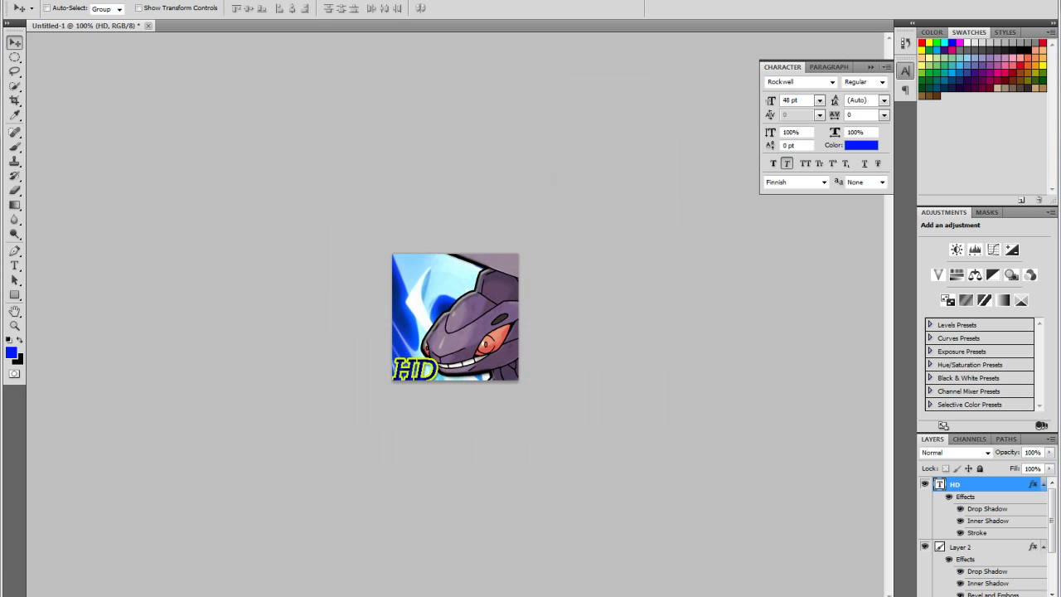
Quit Photoshop without saving and open the YouTube account settings.
key(ctrl+q)
click(537, 221)
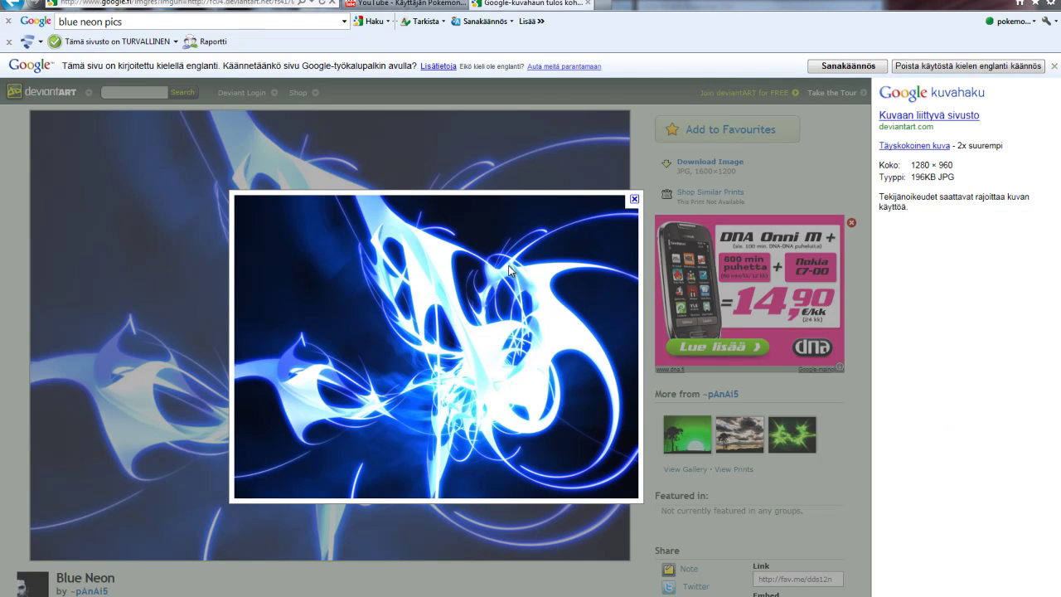
click(402, 4)
click(729, 96)
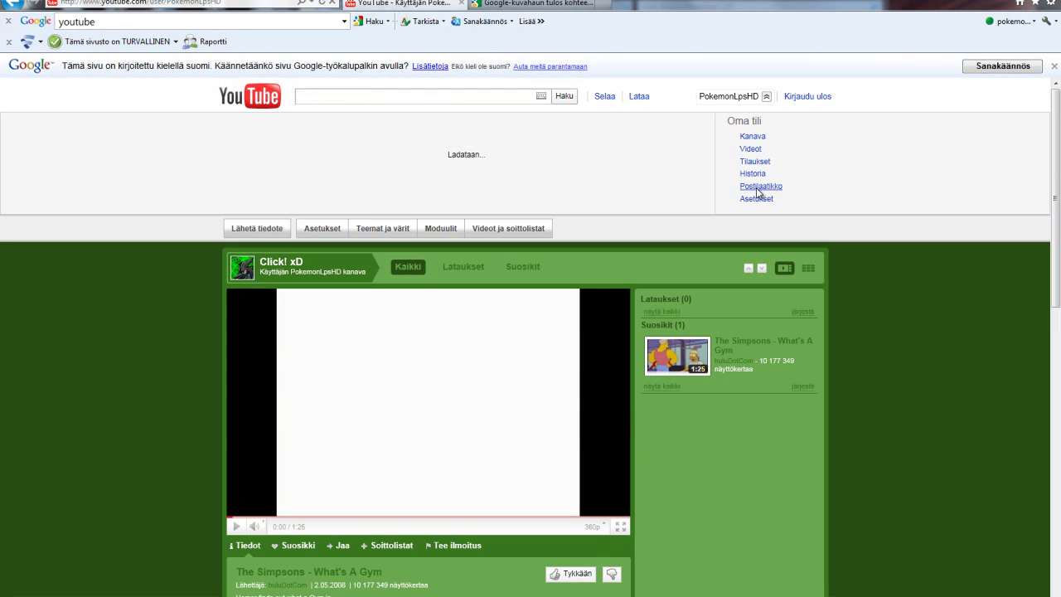
click(755, 199)
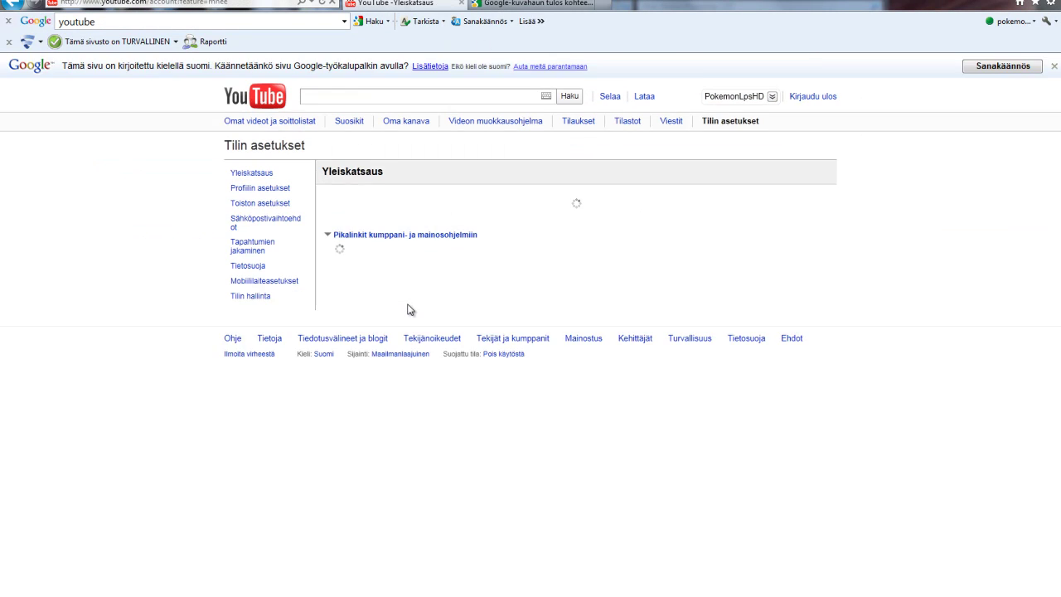
Upload icon 222 as the new profile picture and save the change.
click(354, 258)
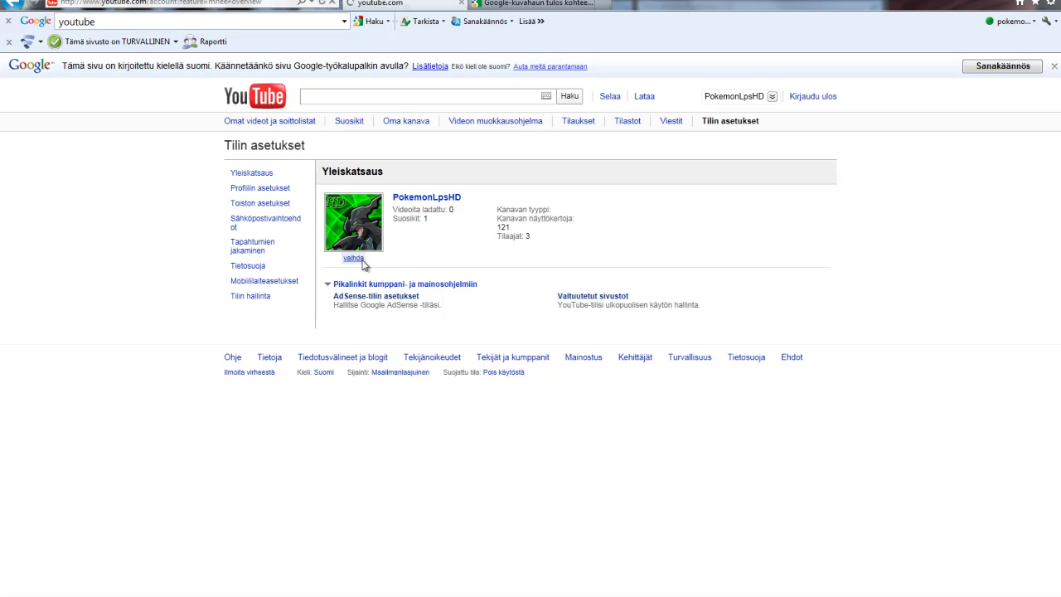
click(392, 258)
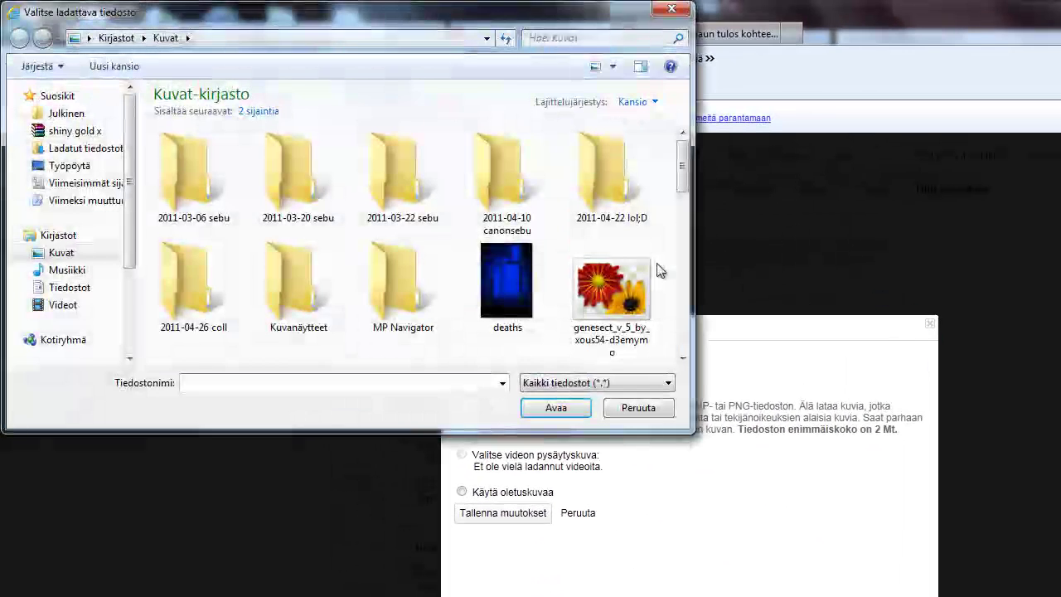
drag(686, 166, 718, 194)
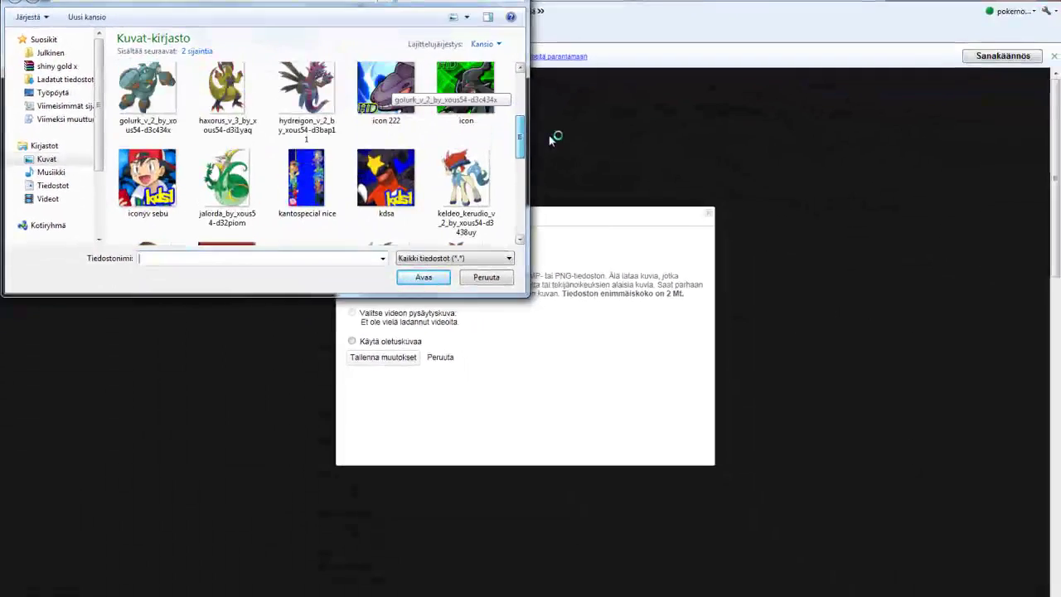
click(424, 112)
click(466, 318)
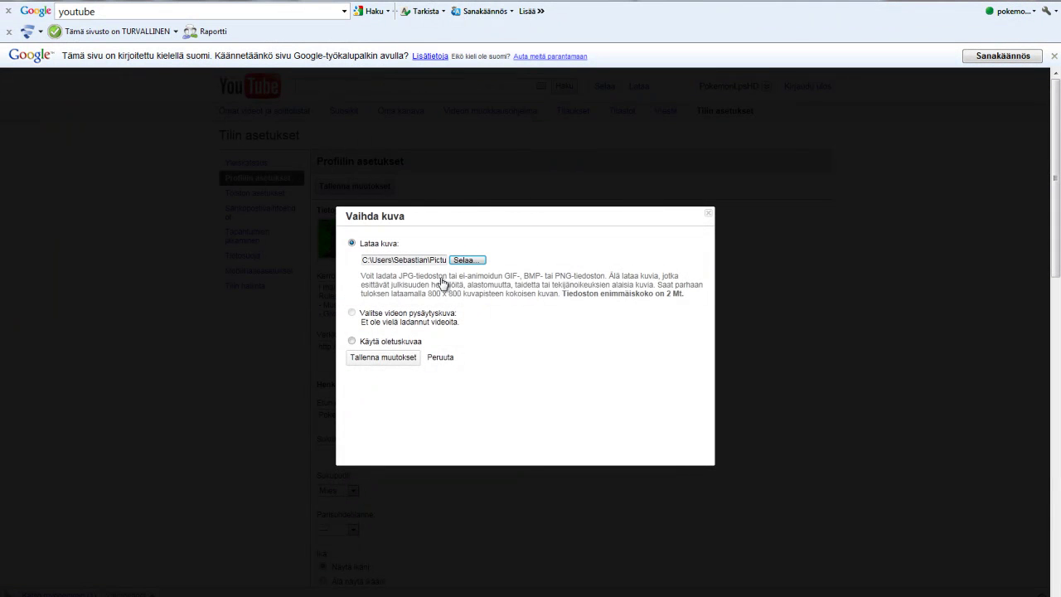
click(377, 357)
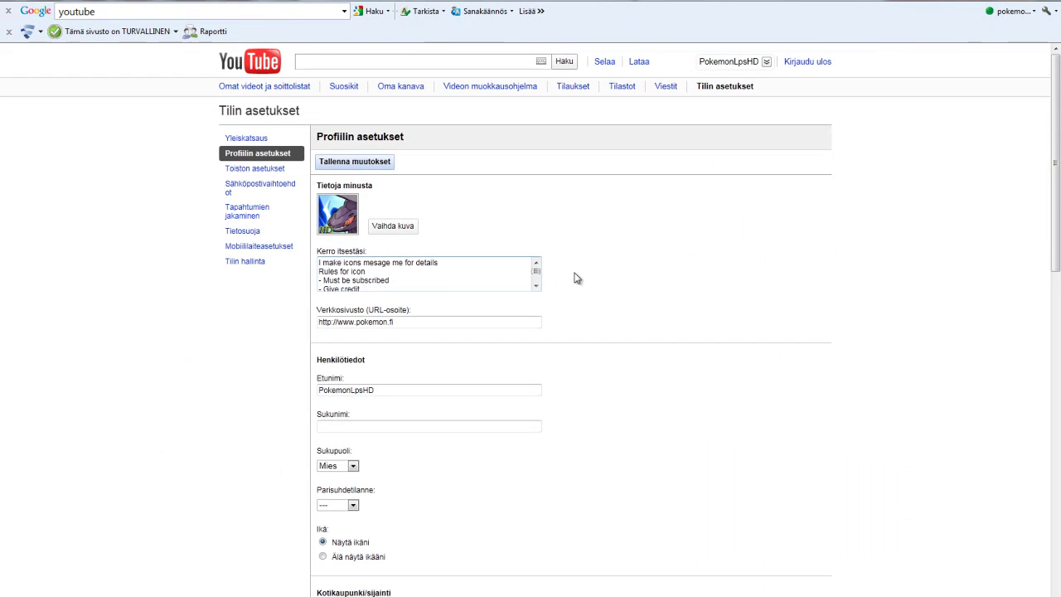
Return to the channel page and scroll through it to check the Genesect HD avatar.
click(745, 93)
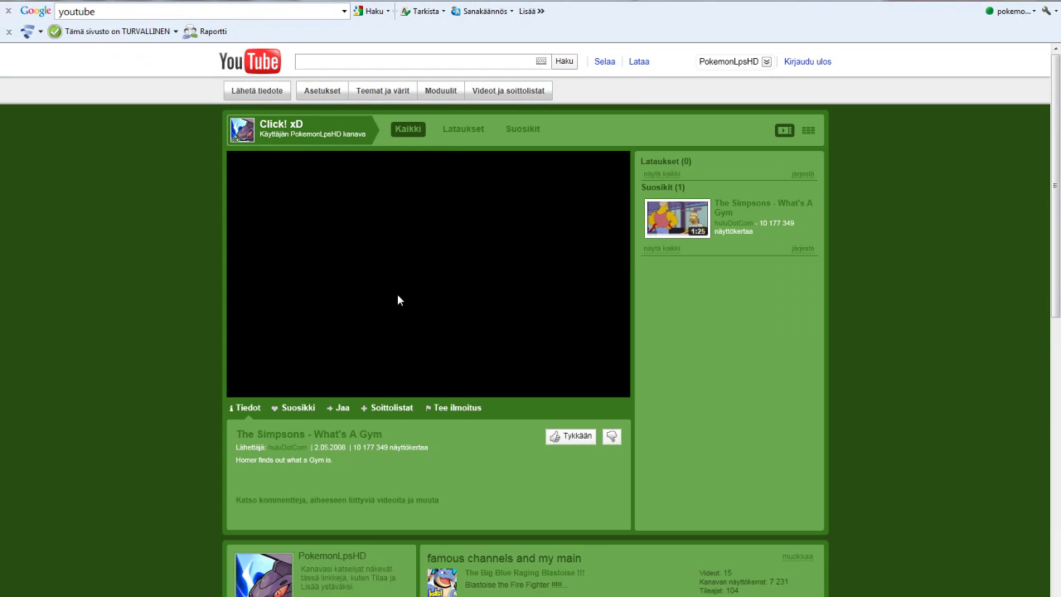
click(389, 302)
scroll(390, 301, down, 3)
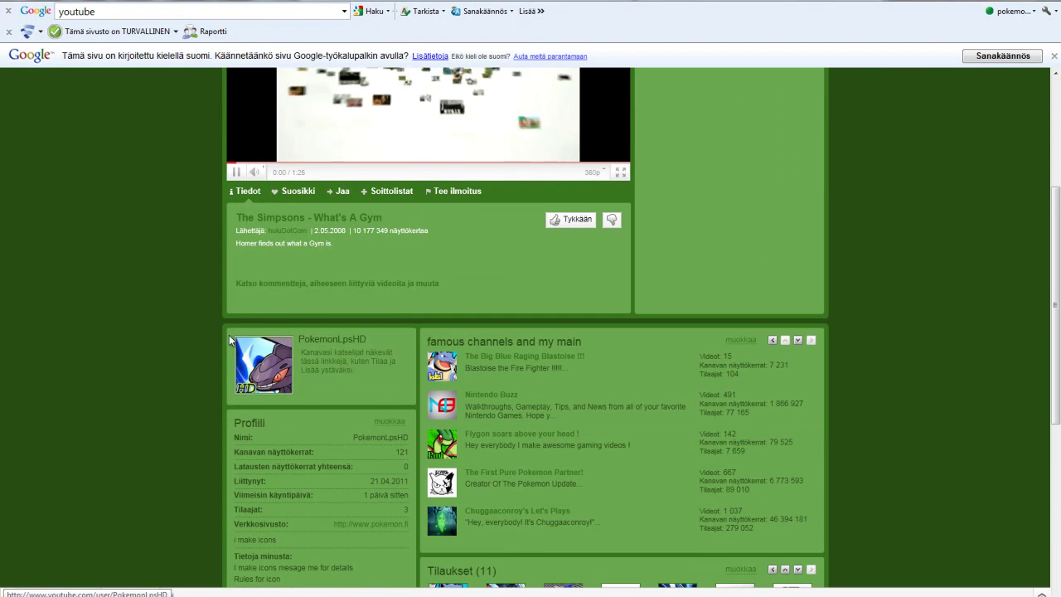
scroll(363, 363, up, 3)
scroll(393, 338, down, 7)
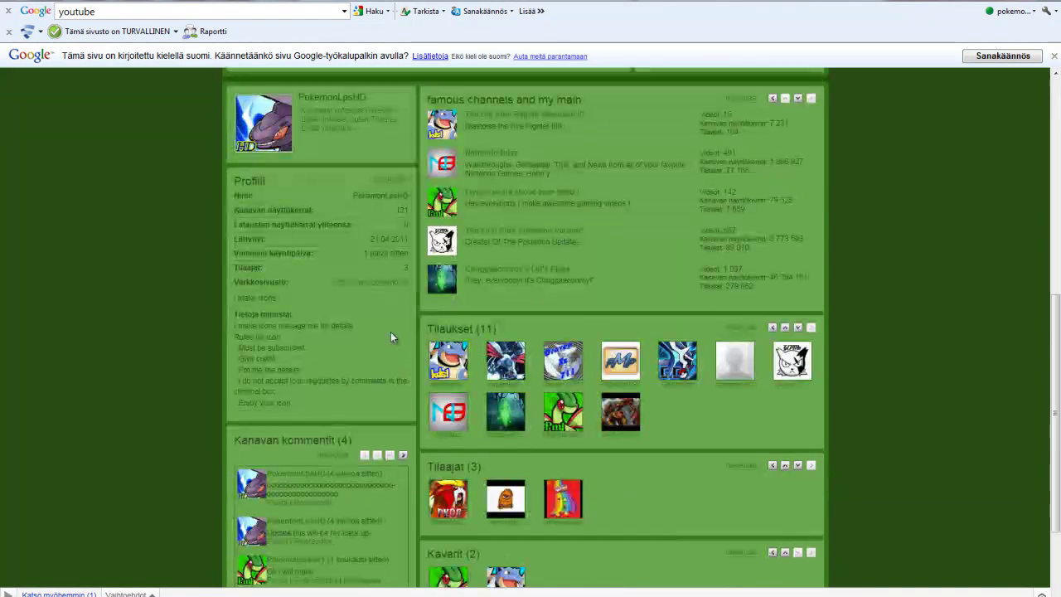
scroll(377, 348, up, 1)
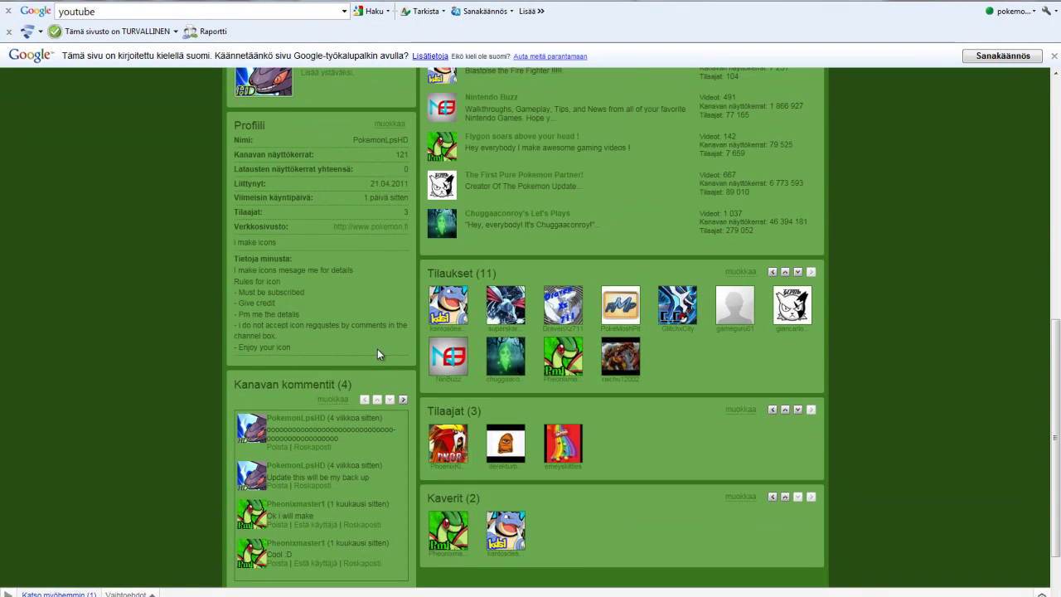
scroll(365, 319, up, 2)
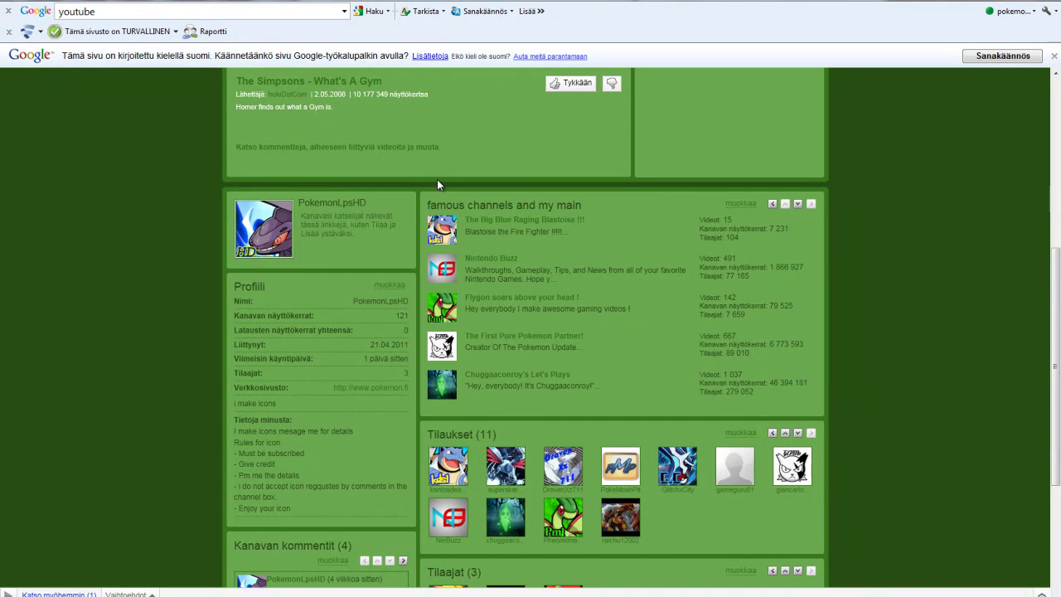
scroll(457, 206, up, 2)
scroll(457, 205, up, 3)
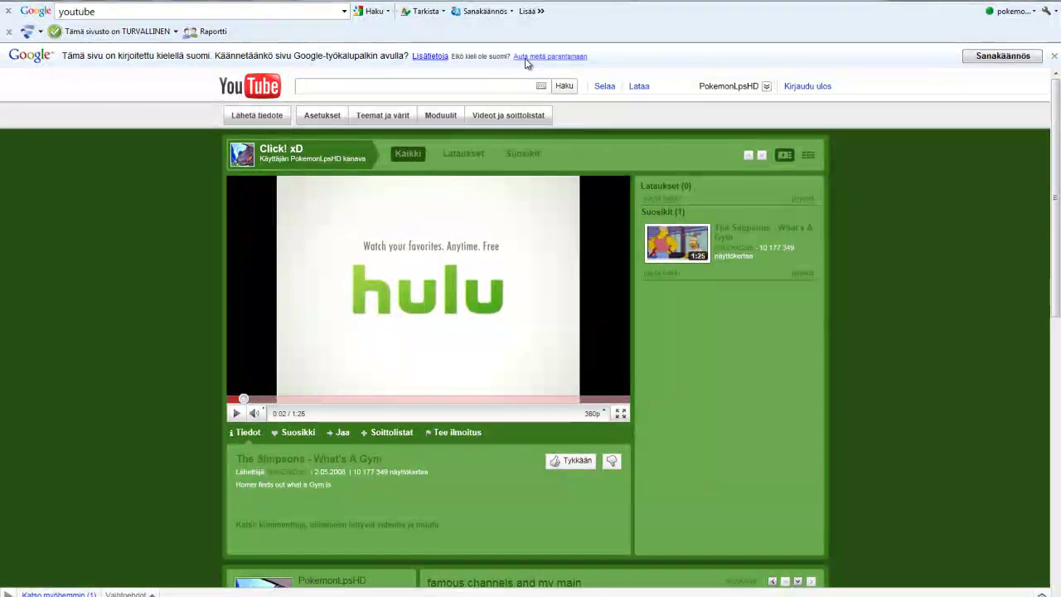
click(1036, 570)
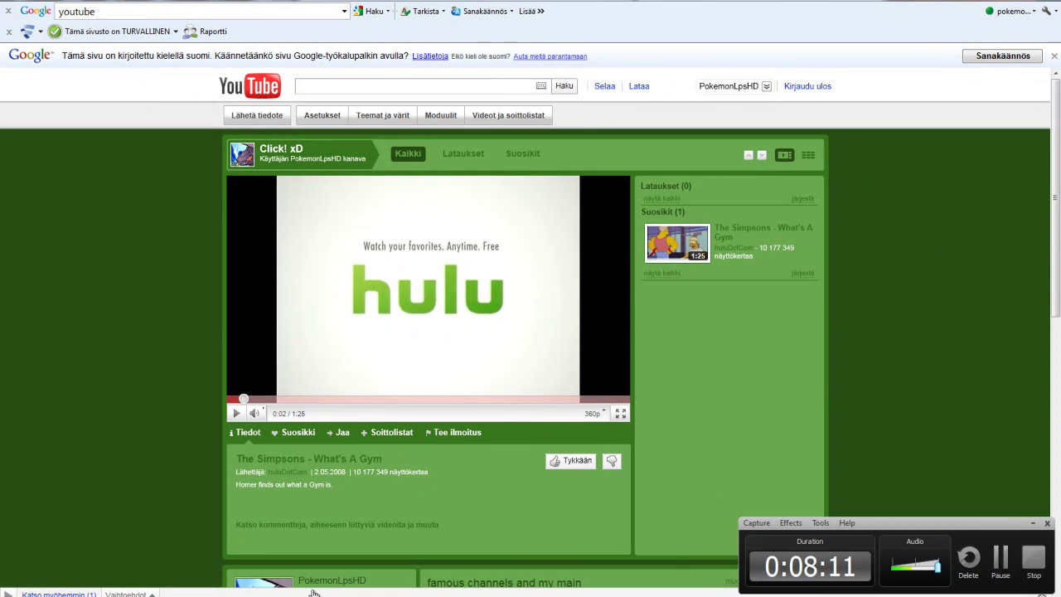